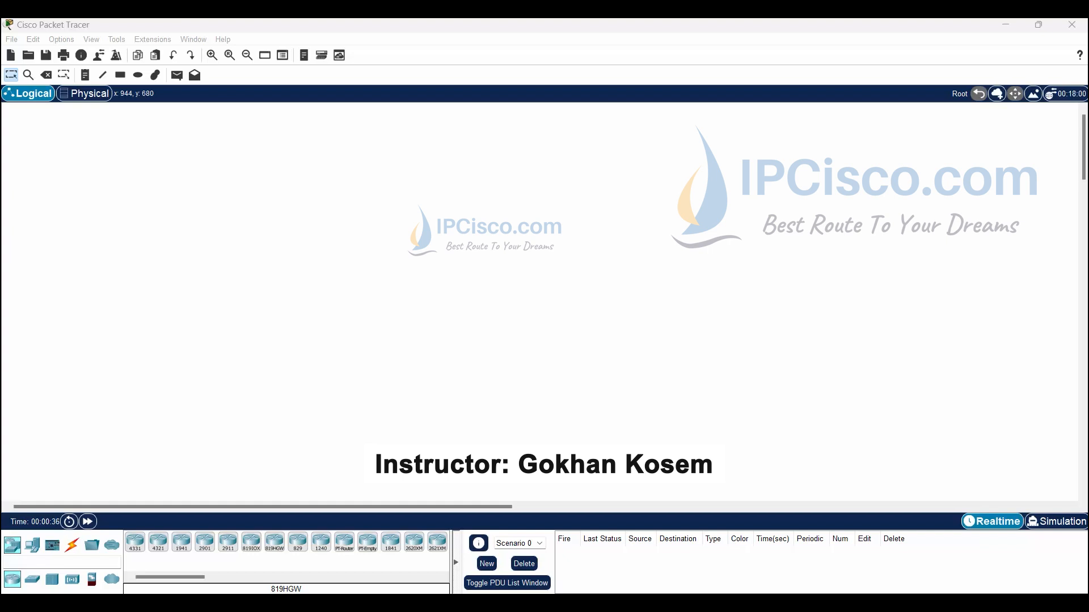
- Place two 3560-24PS multilayer switches side by side in the logical workspace
{"action": "left_click", "coordinate": [36, 582]}
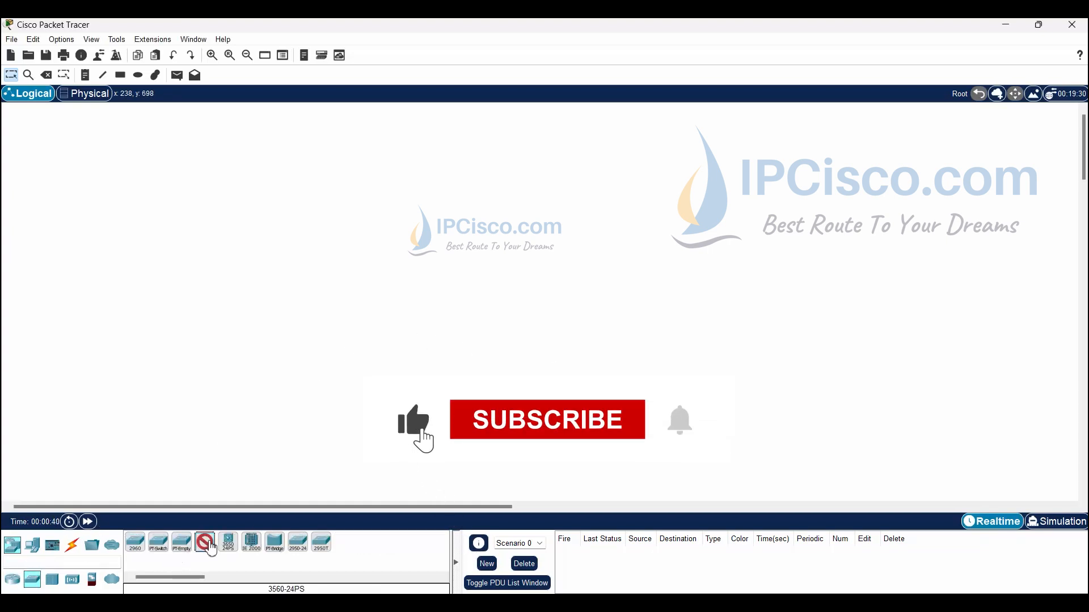
{"action": "left_click", "coordinate": [361, 300]}
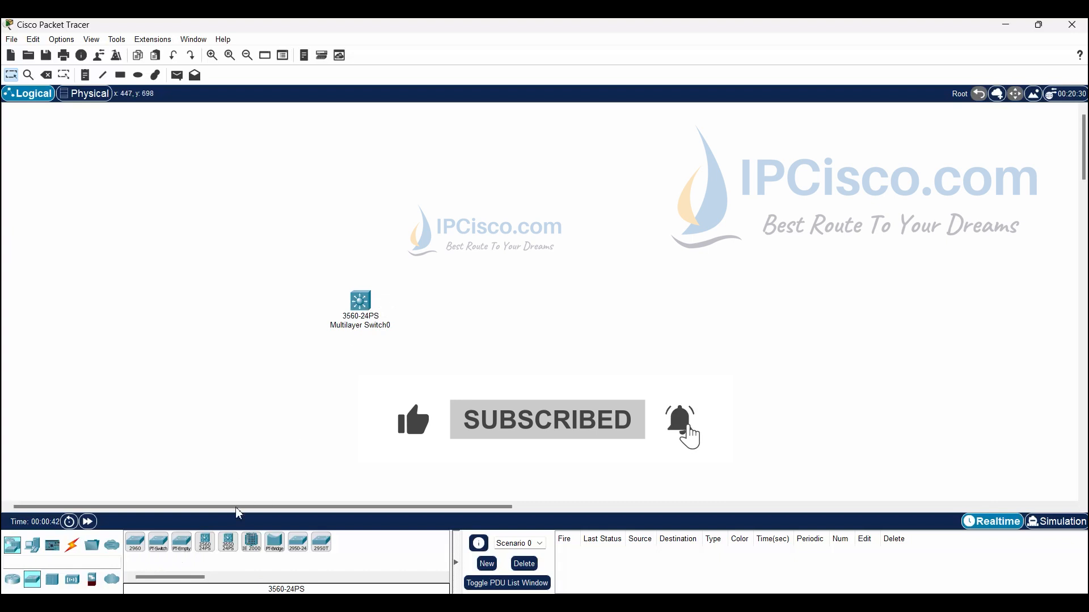
{"action": "left_click", "coordinate": [205, 542]}
{"action": "left_click", "coordinate": [540, 305]}
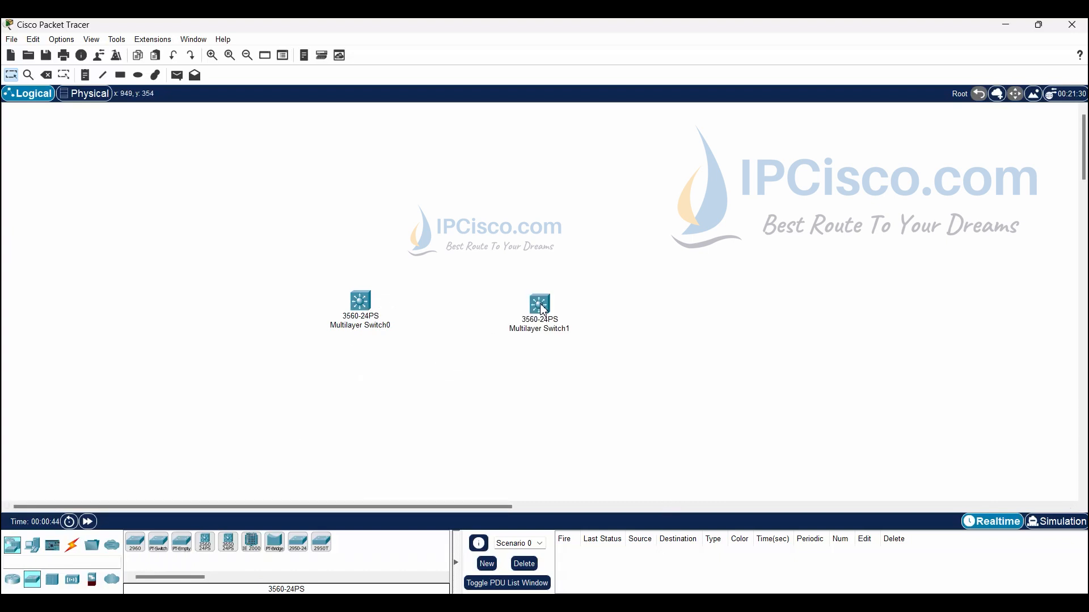
- Connect FastEthernet0/1 of Multilayer Switch0 to FastEthernet0/1 of Multilayer Switch1 with a copper cross-over cable
{"action": "left_click", "coordinate": [72, 545]}
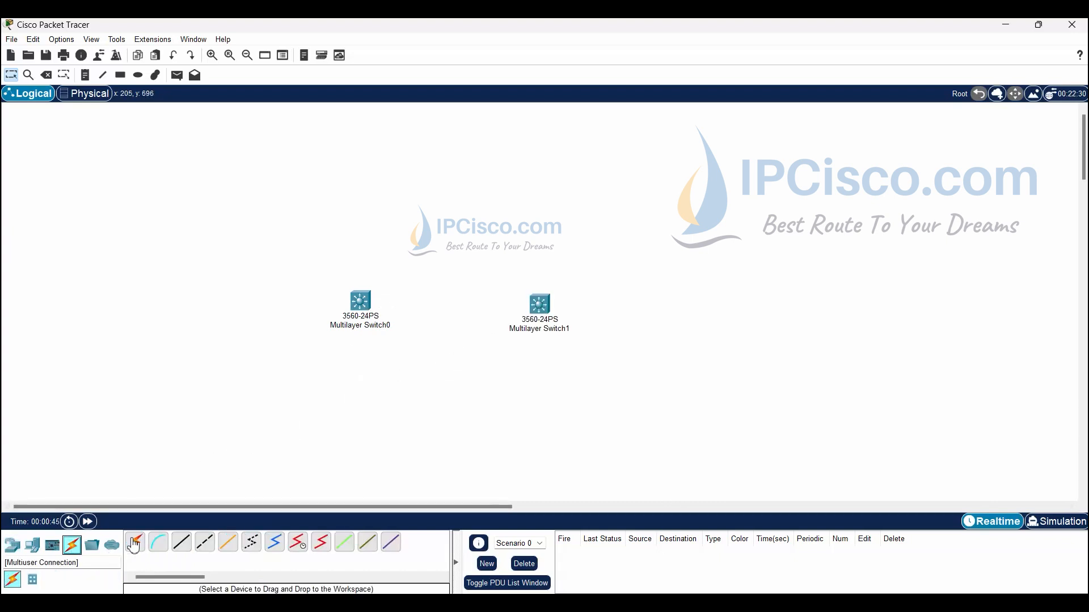
{"action": "left_click", "coordinate": [211, 548]}
{"action": "left_click", "coordinate": [364, 303]}
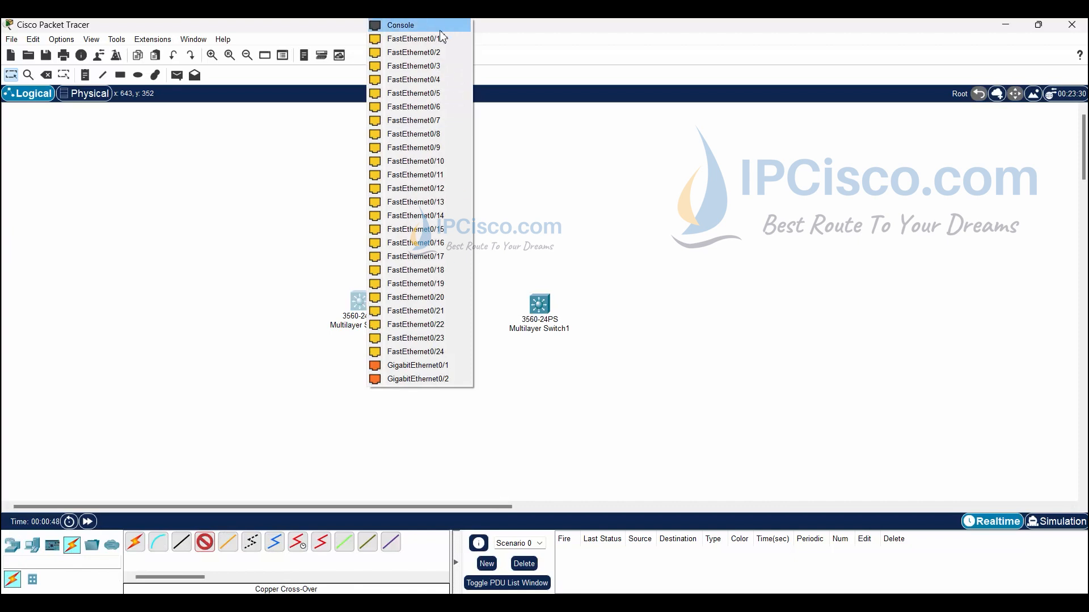
{"action": "left_click", "coordinate": [416, 39]}
{"action": "left_click", "coordinate": [542, 305]}
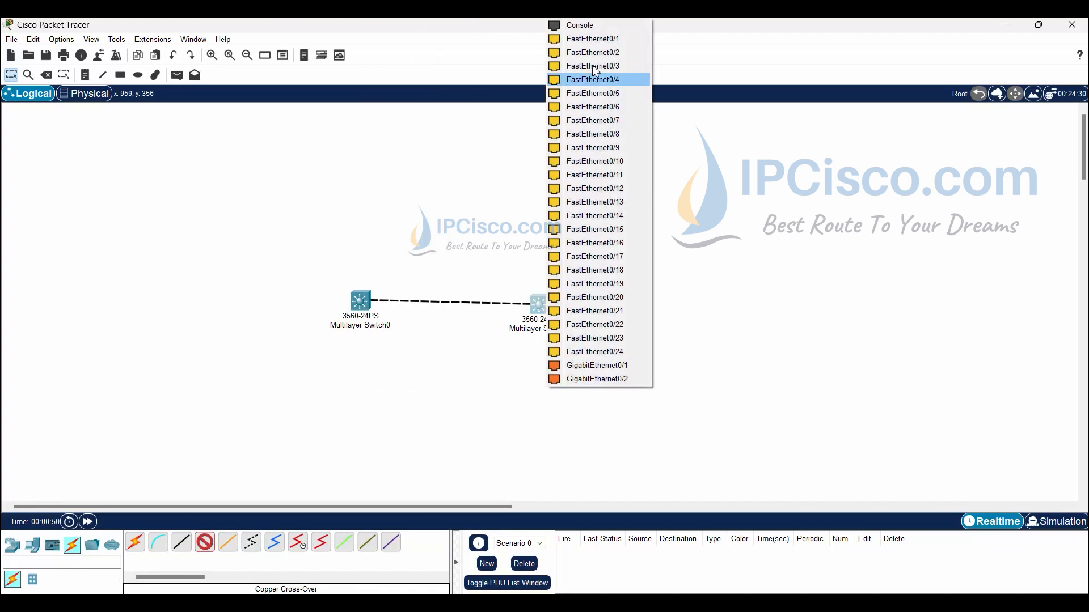
{"action": "left_click", "coordinate": [593, 38]}
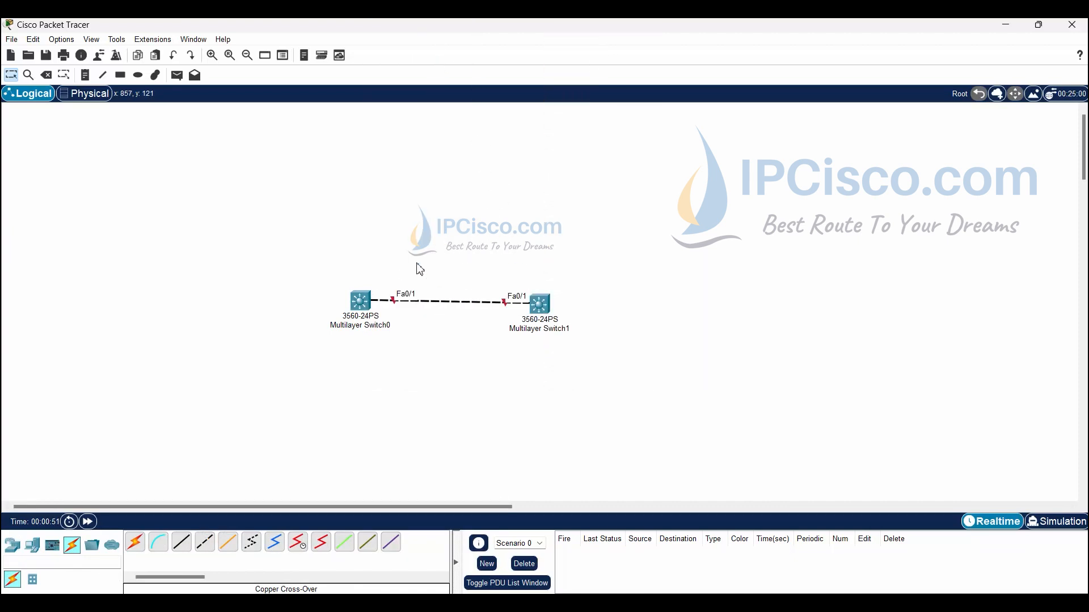
- Add a second copper cross-over cable between the switches, using FastEthernet0/2 on both ends
{"action": "left_click", "coordinate": [205, 543]}
{"action": "left_click", "coordinate": [361, 300]}
{"action": "left_click", "coordinate": [426, 52]}
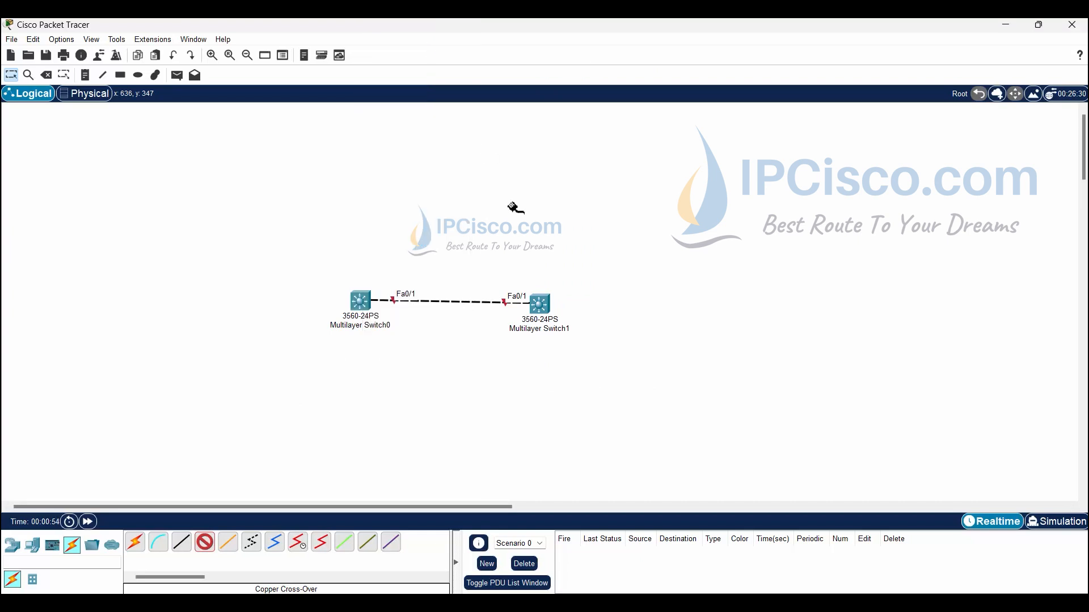
{"action": "left_click", "coordinate": [538, 302]}
{"action": "left_click", "coordinate": [603, 41]}
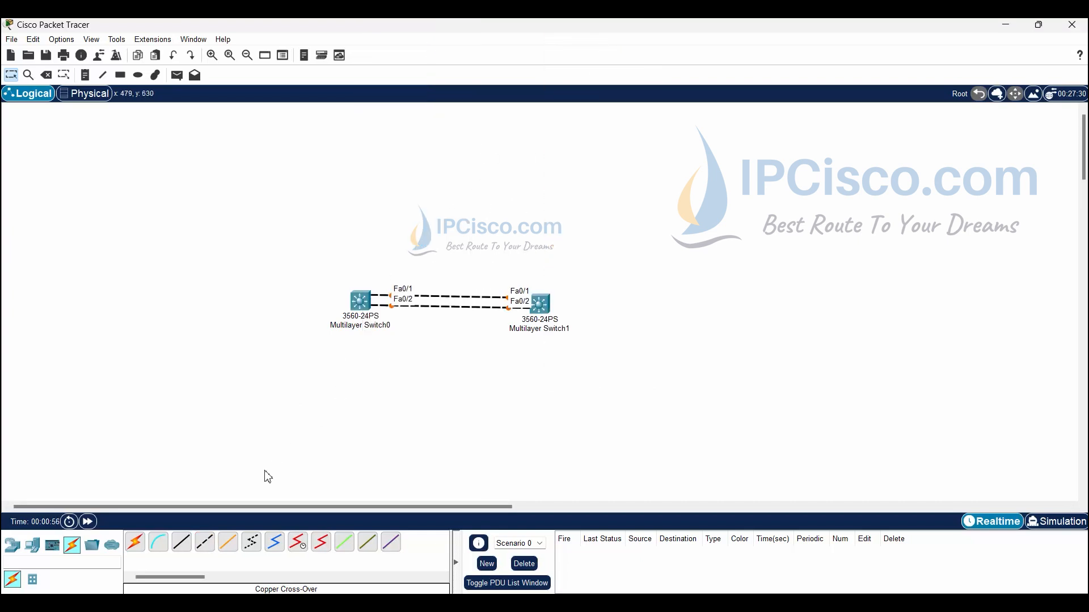
- Add a third copper cross-over cable between the switches, using FastEthernet0/3 on both ends
{"action": "left_click", "coordinate": [205, 543]}
{"action": "left_click", "coordinate": [360, 305]}
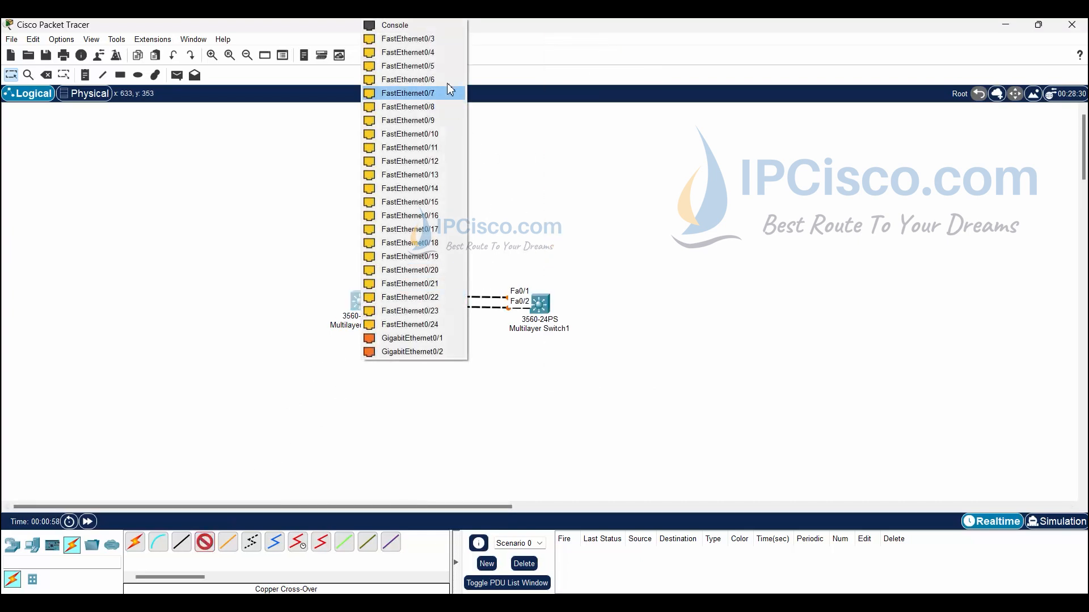
{"action": "left_click", "coordinate": [447, 85]}
{"action": "left_click", "coordinate": [546, 310]}
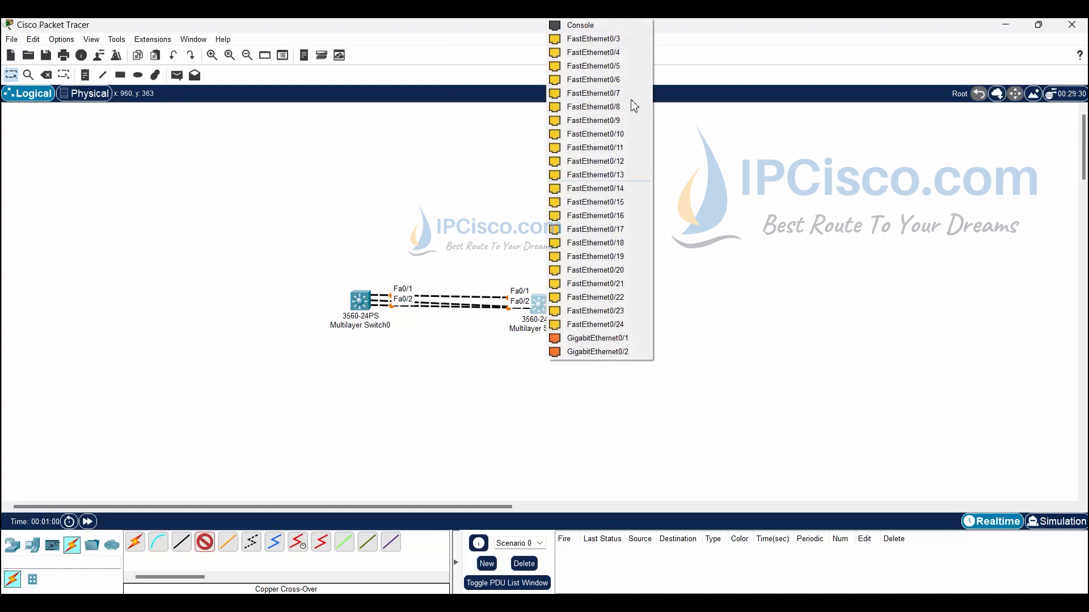
{"action": "left_click", "coordinate": [625, 39]}
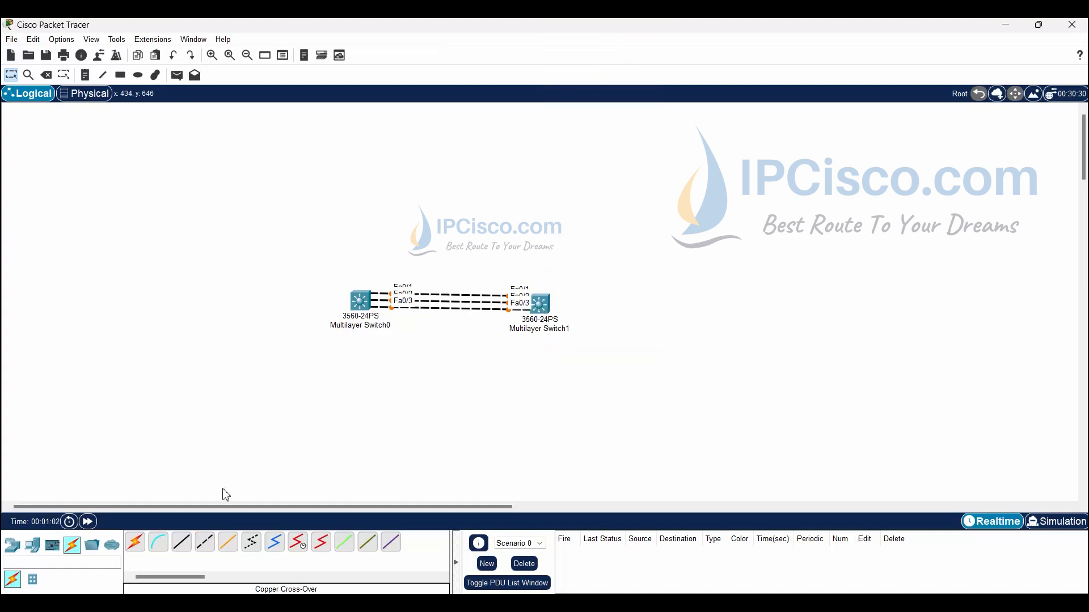
- Add a fourth copper cross-over cable between FastEthernet0/4 on both switches and align Multilayer Switch1 level with Multilayer Switch0
{"action": "left_click", "coordinate": [204, 542]}
{"action": "left_click", "coordinate": [361, 304]}
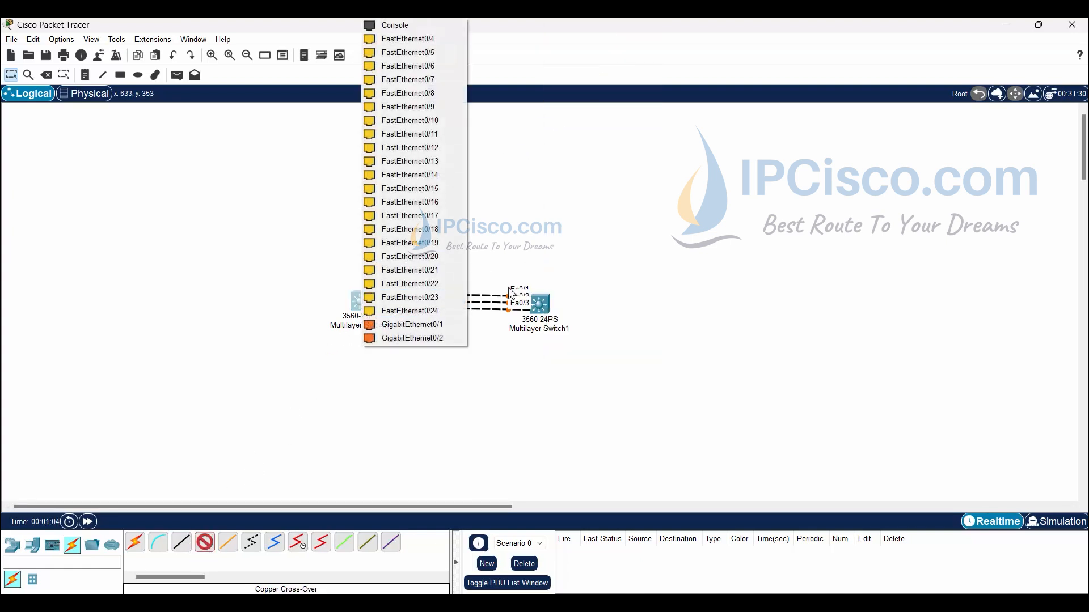
{"action": "left_click", "coordinate": [437, 41]}
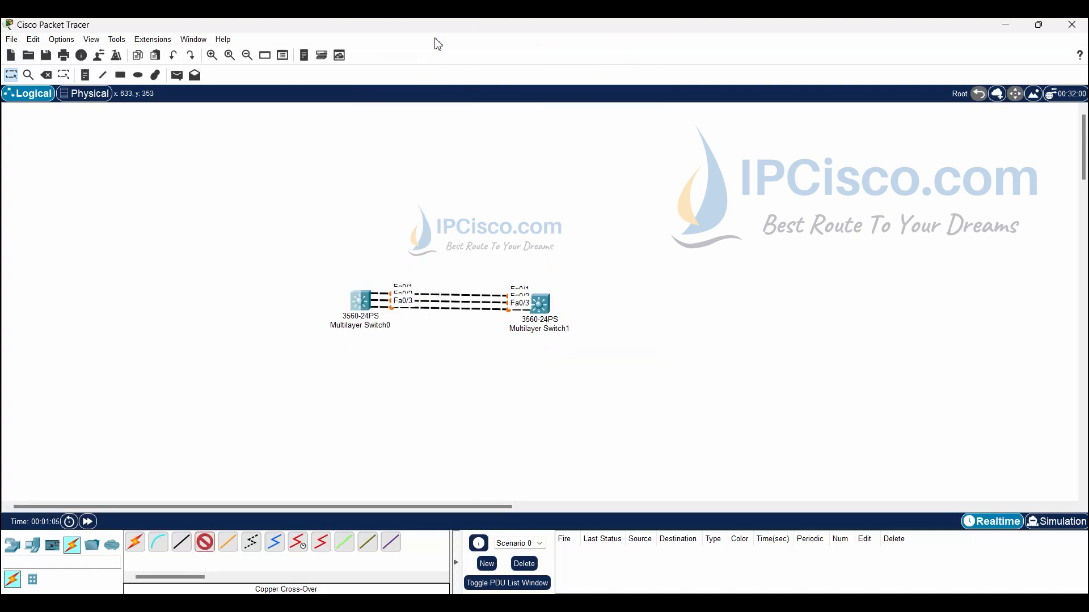
{"action": "left_click", "coordinate": [540, 305]}
{"action": "left_click", "coordinate": [609, 47]}
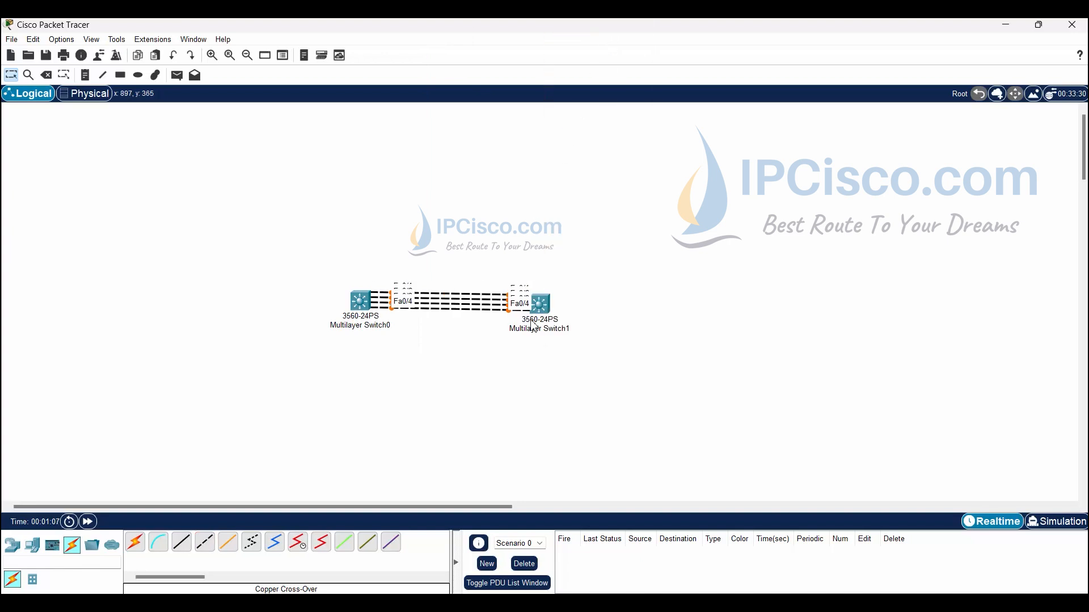
{"action": "left_click_drag", "start_coordinate": [543, 321], "coordinate": [558, 311]}
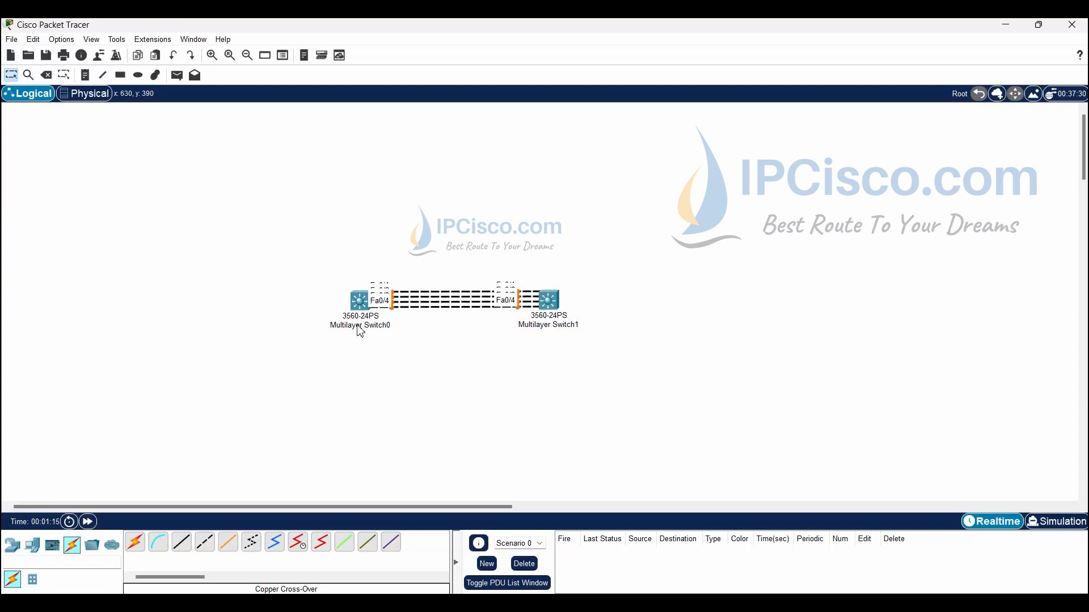
- Open the command line of Multilayer Switch0 and answer no to the initial configuration dialog
{"action": "left_click_drag", "start_coordinate": [366, 310], "coordinate": [367, 309]}
{"action": "left_click", "coordinate": [477, 127]}
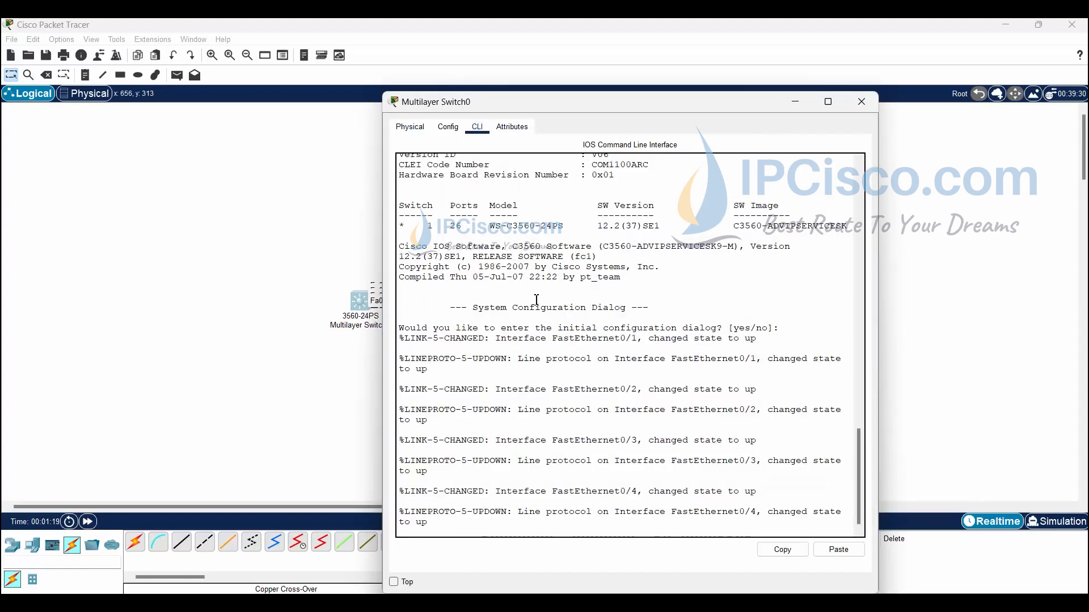
{"action": "key", "text": "Return"}
{"action": "key", "text": "Return"}
{"action": "type", "text": "n"}
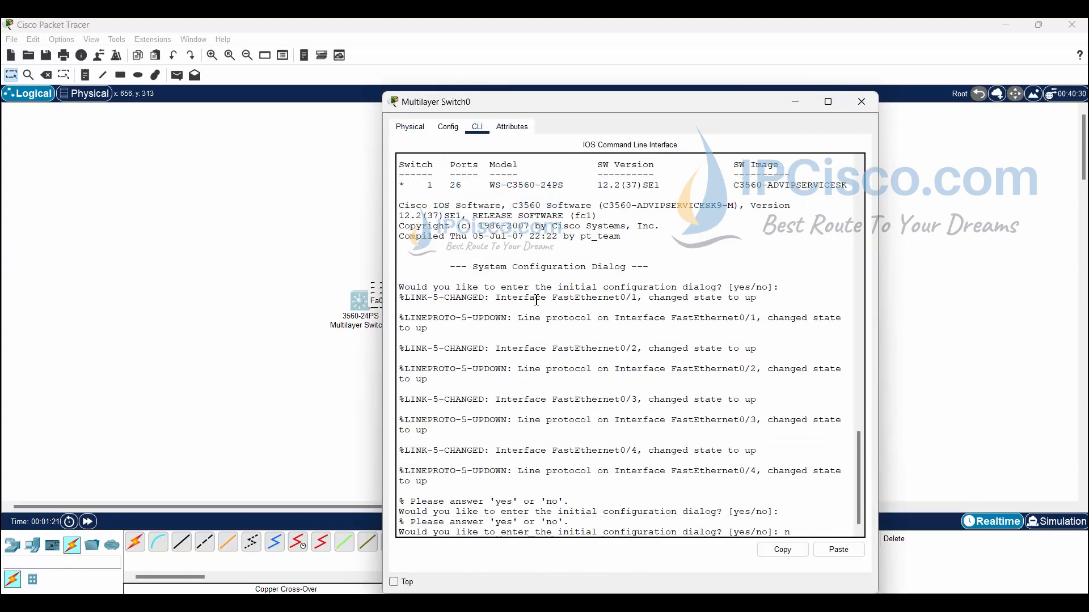
{"action": "type", "text": "o"}
{"action": "key", "text": "Return"}
{"action": "key", "text": "Return"}
{"action": "key", "text": "Return"}
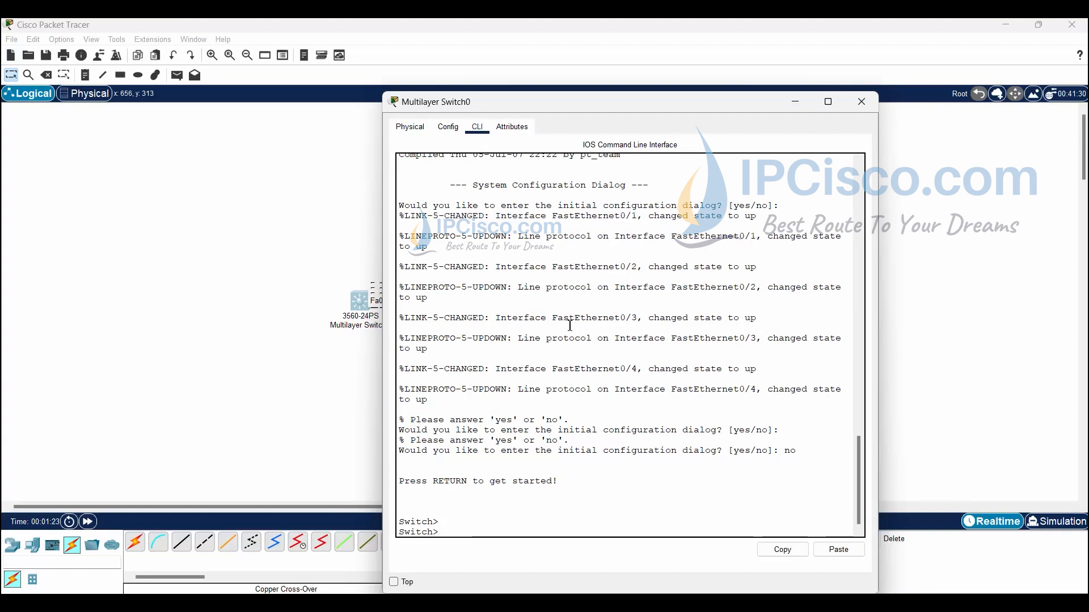
- Enter privileged mode and global configuration mode on Multilayer Switch0, and enter interface fastEthernet 0/1
{"action": "type", "text": "en"}
{"action": "key", "text": "Return"}
{"action": "type", "text": "conf t"}
{"action": "key", "text": "Return"}
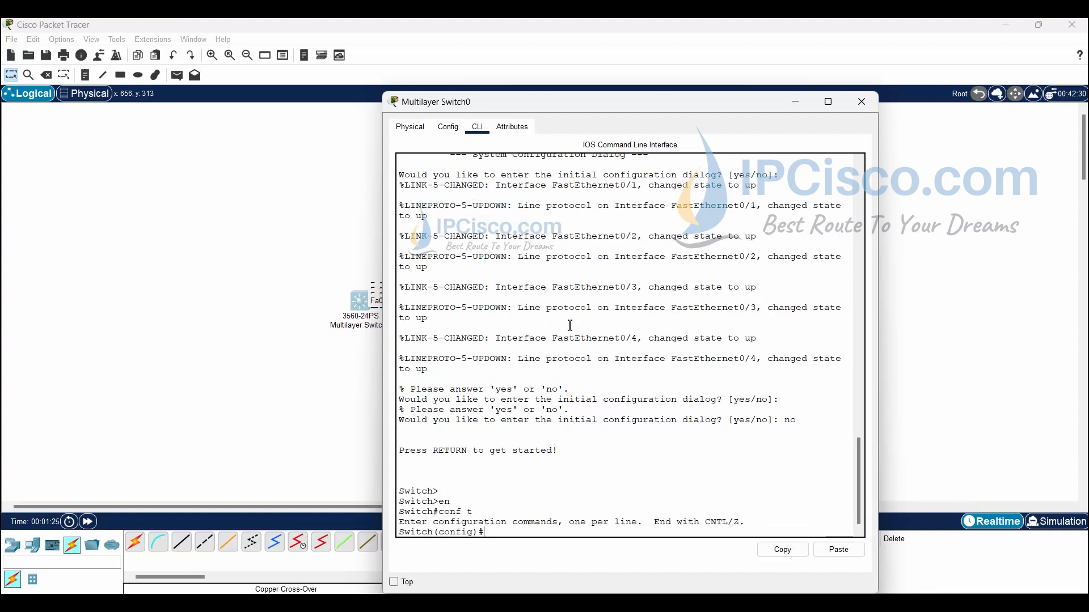
{"action": "type", "text": "inter"}
{"action": "key", "text": "Tab"}
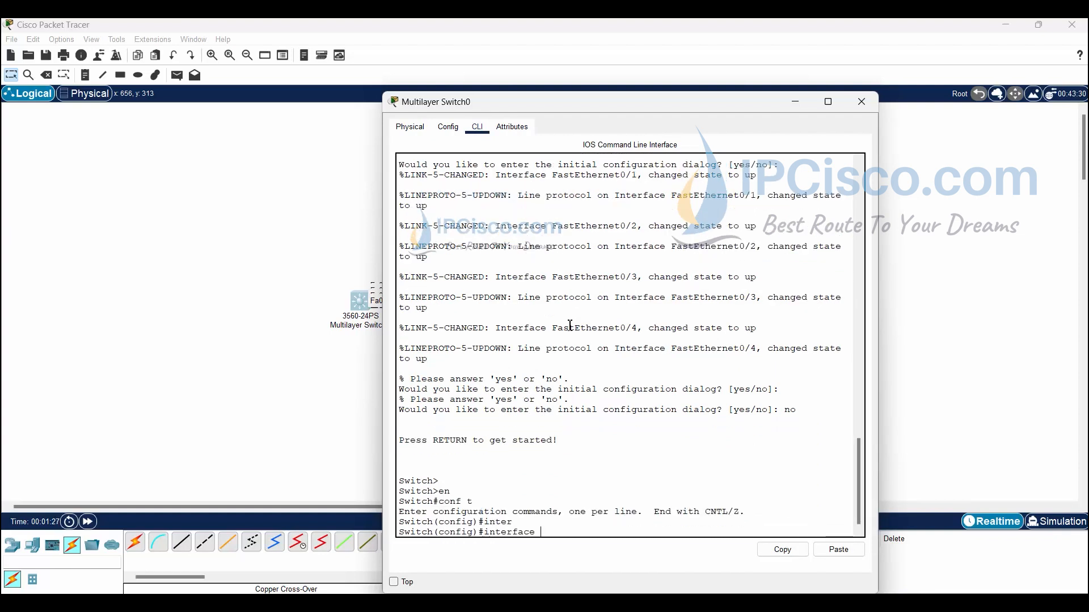
{"action": "type", "text": "fas"}
{"action": "key", "text": "Tab"}
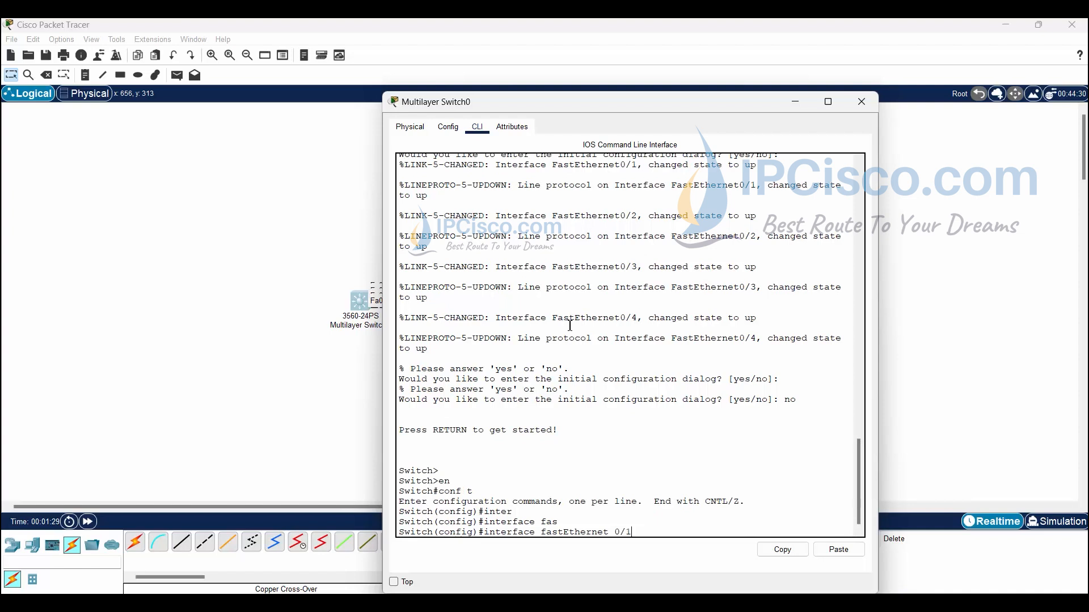
{"action": "key", "text": "Return"}
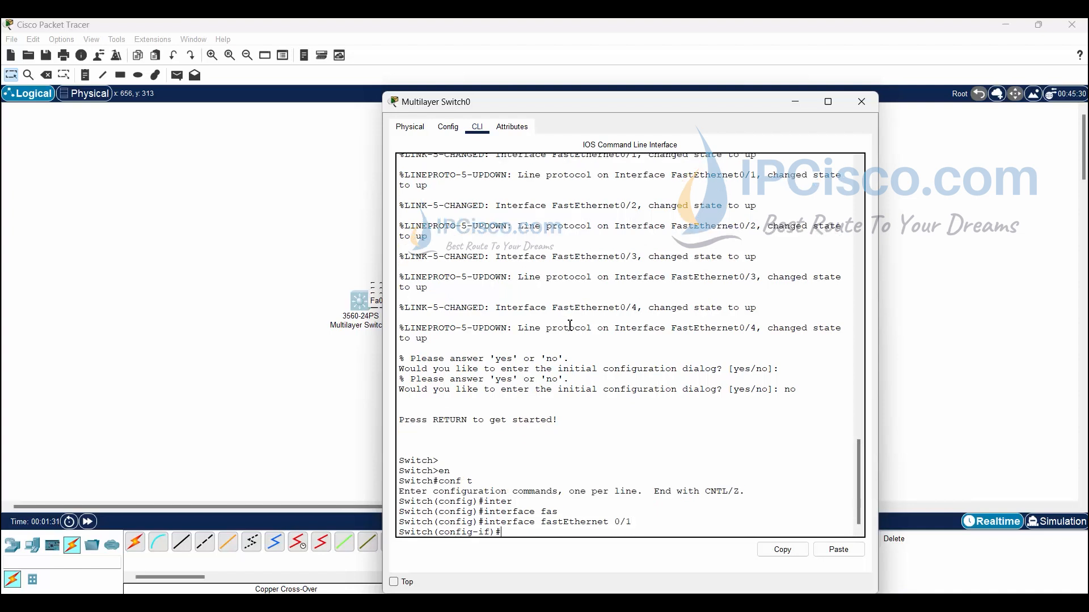
- Assign fastEthernet 0/1 to an LACP EtherChannel with channel-group 1 mode active
{"action": "type", "text": "channel-gro"}
{"action": "key", "text": "Tab"}
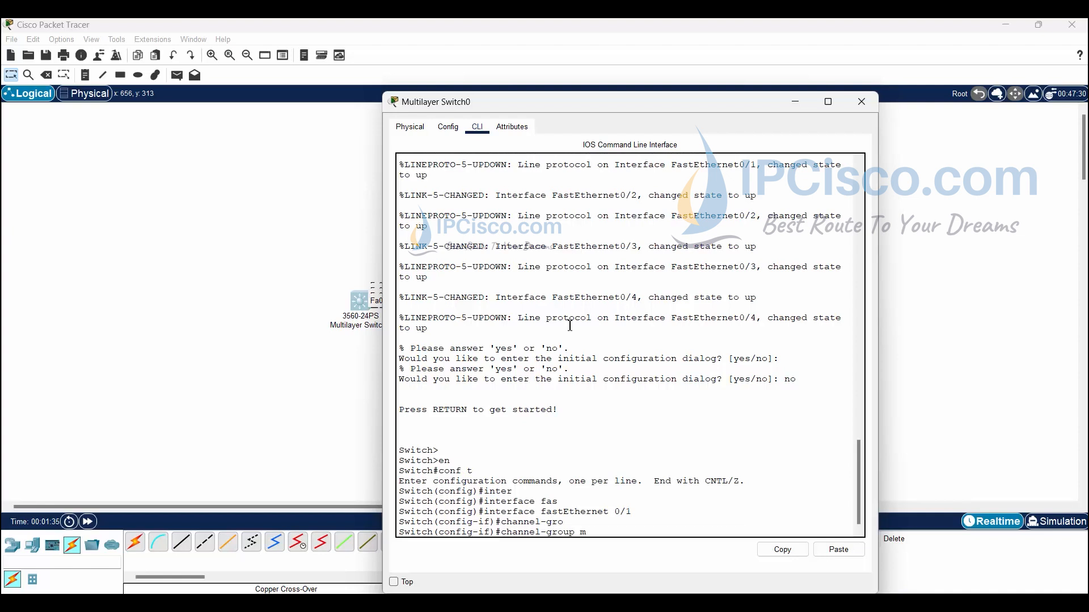
{"action": "key", "text": "BackSpace"}
{"action": "type", "text": "1 mode "}
{"action": "type", "text": "a"}
{"action": "key", "text": "Tab"}
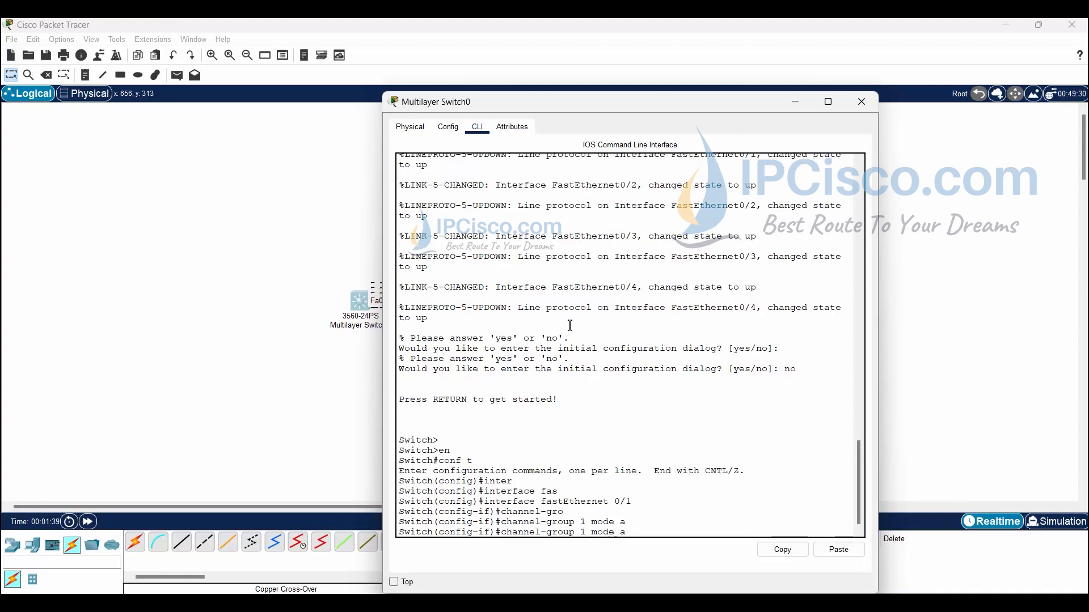
{"action": "type", "text": "c"}
{"action": "key", "text": "Tab"}
{"action": "key", "text": "Return"}
{"action": "key", "text": "Return"}
{"action": "key", "text": "Return"}
{"action": "key", "text": "Return"}
{"action": "key", "text": "Return"}
{"action": "key", "text": "Return"}
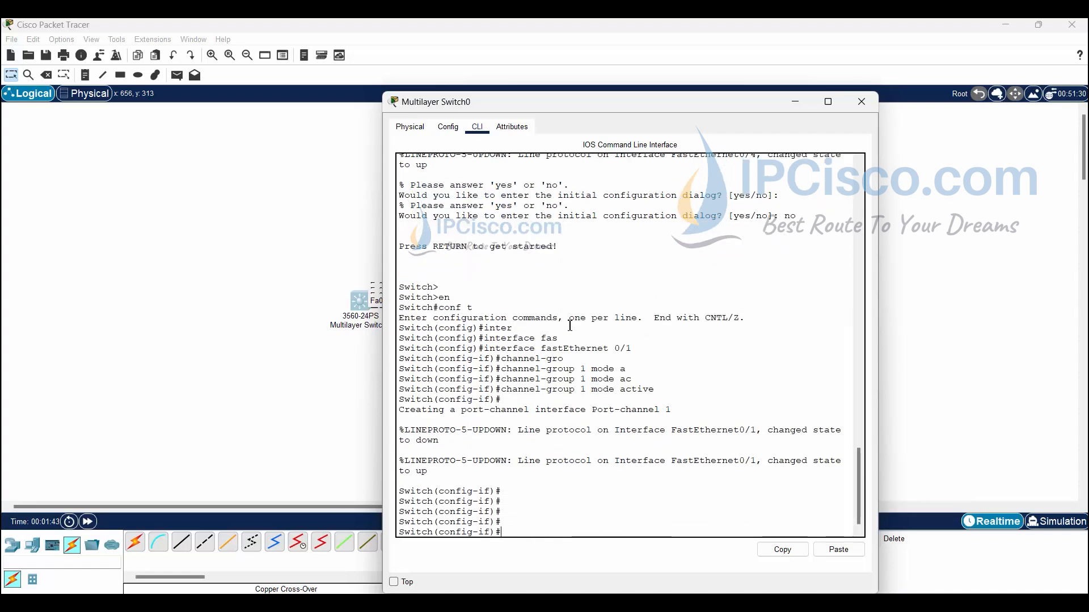
- Enter interface fastEthernet 0/2 and add it to channel-group 1 in active mode
{"action": "key", "text": "Up"}
{"action": "key", "text": "Up"}
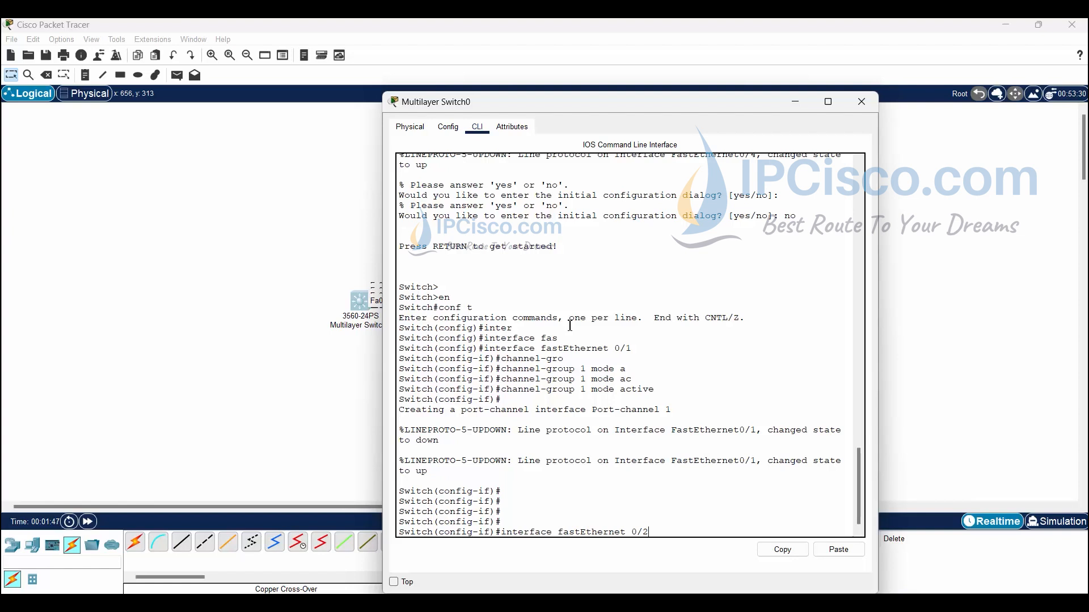
{"action": "key", "text": "Return"}
{"action": "key", "text": "Up"}
{"action": "key", "text": "Up"}
{"action": "key", "text": "Return"}
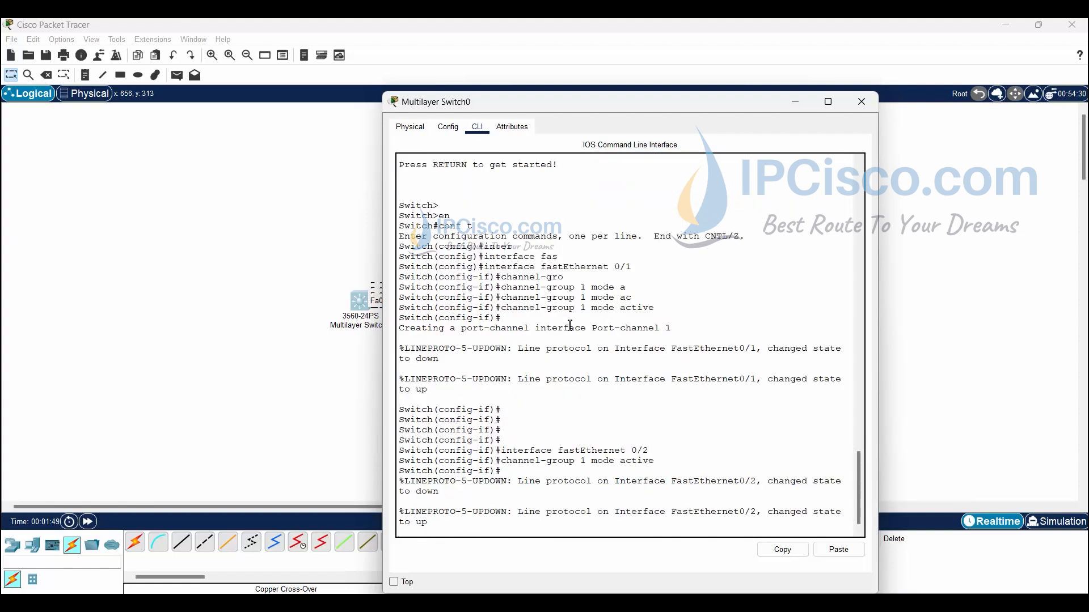
{"action": "key", "text": "Return"}
{"action": "key", "text": "Return"}
- Enter interface fastEthernet 0/3 and add it to channel-group 1 in active mode
{"action": "key", "text": "Up"}
{"action": "key", "text": "Up"}
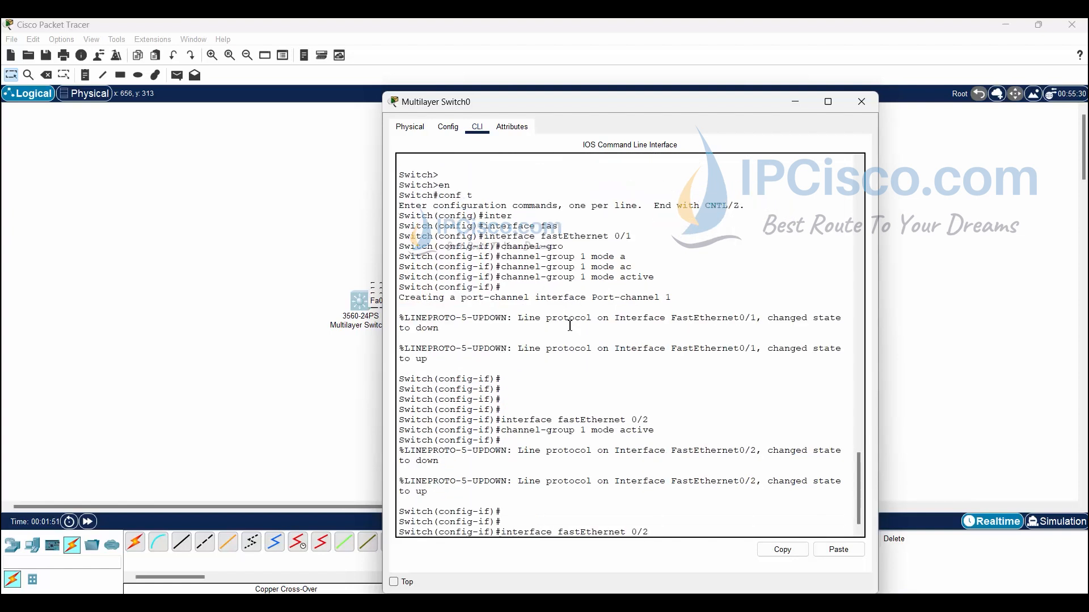
{"action": "type", "text": "3"}
{"action": "key", "text": "Return"}
{"action": "key", "text": "Up"}
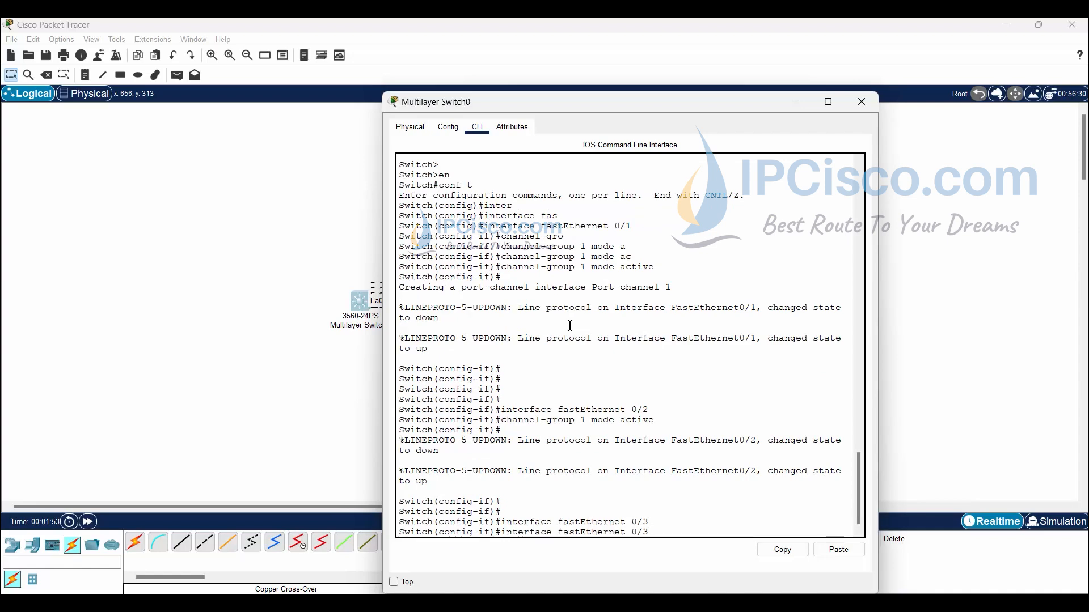
{"action": "key", "text": "Up"}
{"action": "key", "text": "Return"}
{"action": "key", "text": "Return"}
{"action": "key", "text": "Return"}
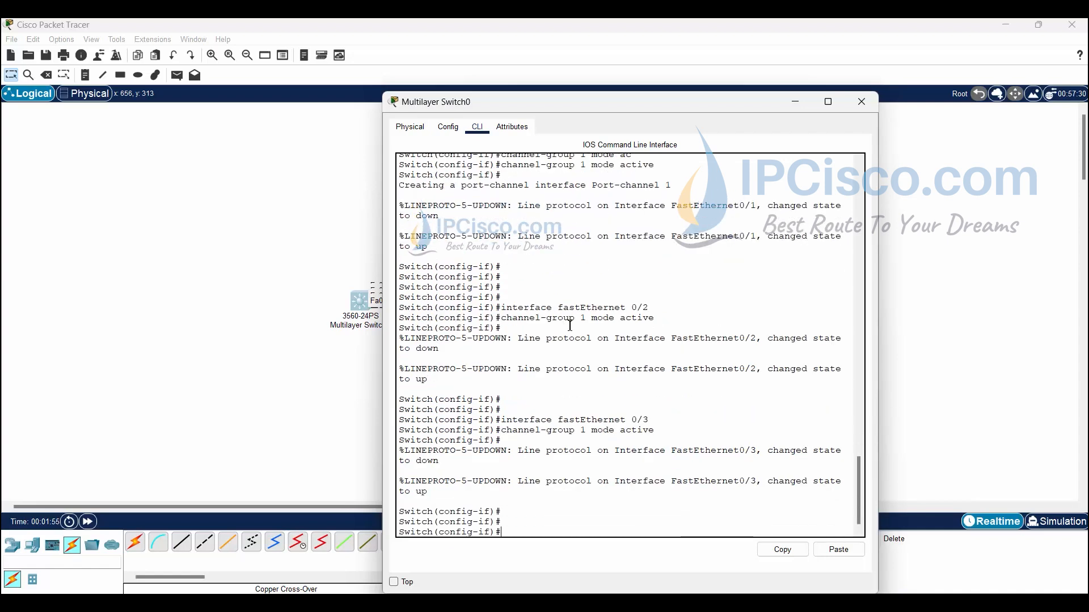
- Enter interface fastEthernet 0/4 and add it to channel-group 1 in active mode
{"action": "key", "text": "Up"}
{"action": "key", "text": "Up"}
{"action": "key", "text": "Return"}
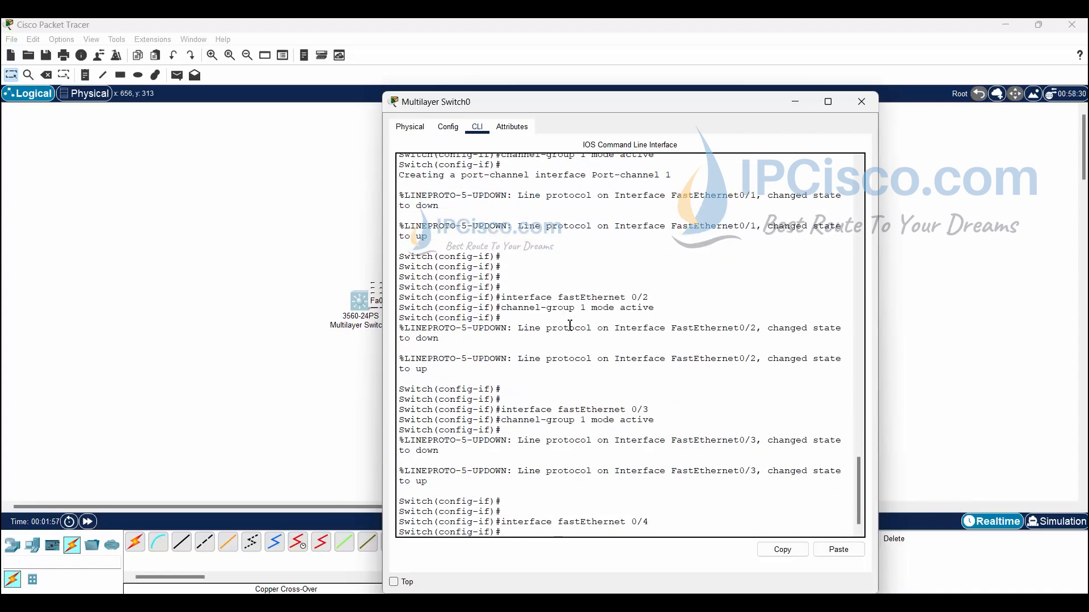
{"action": "key", "text": "Up"}
{"action": "key", "text": "Up"}
{"action": "key", "text": "Up"}
{"action": "key", "text": "Return"}
{"action": "key", "text": "Return"}
{"action": "key", "text": "Return"}
{"action": "key", "text": "Return"}
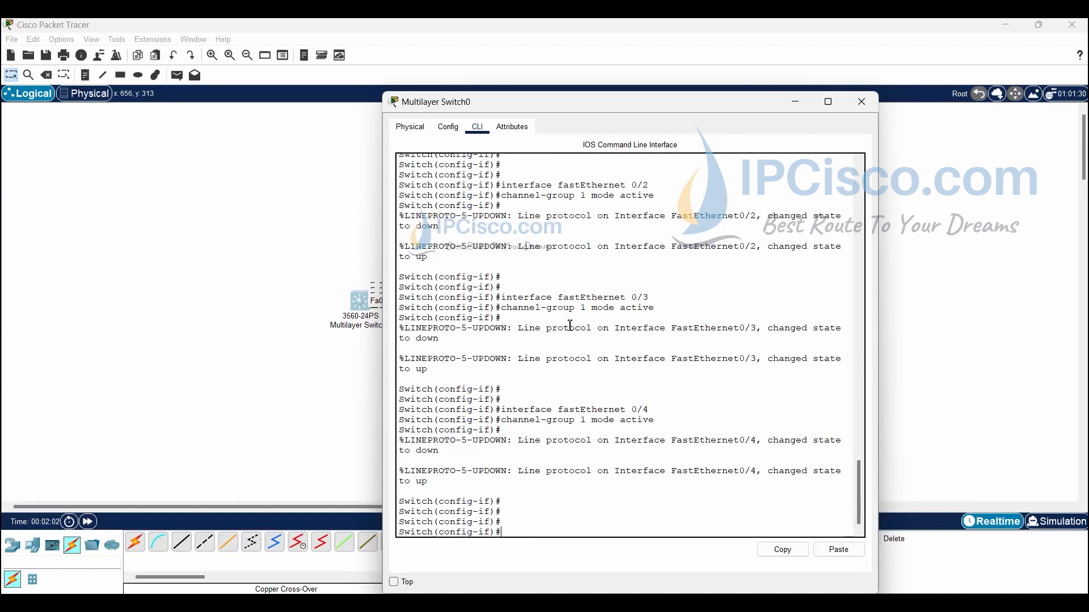
- End the configuration session on Multilayer Switch0 and return to the topology workspace
{"action": "type", "text": "end"}
{"action": "key", "text": "Return"}
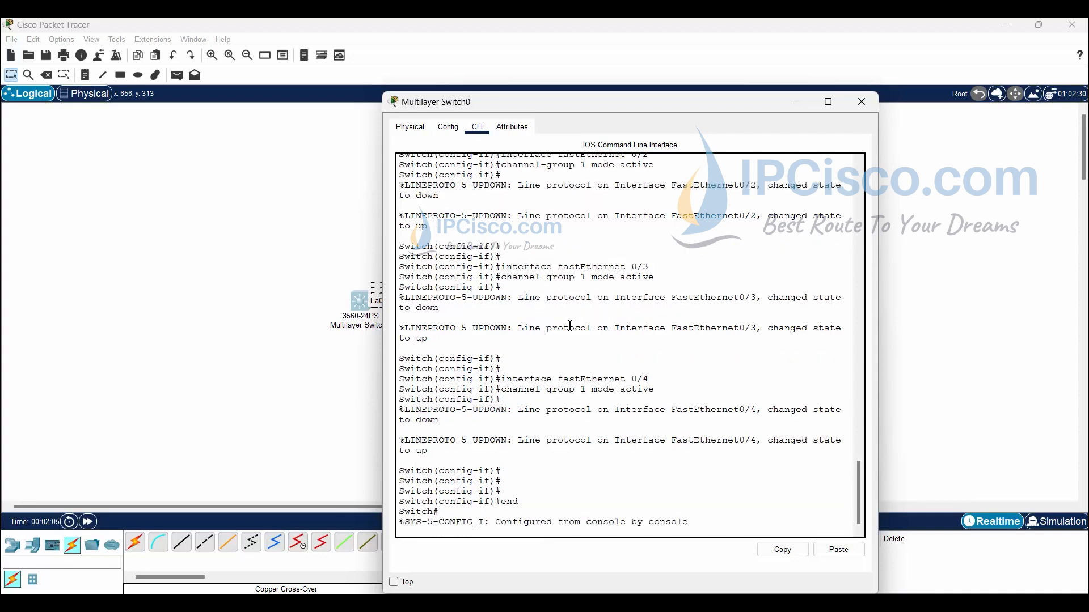
{"action": "left_click", "coordinate": [255, 289]}
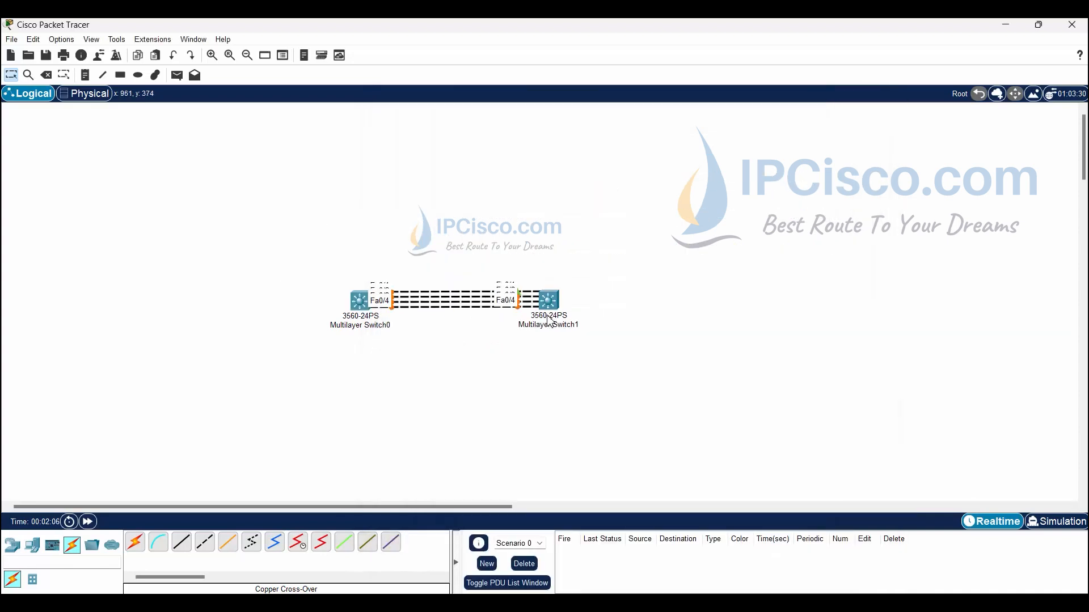
- Open the command line of Multilayer Switch1 and decline the initial configuration dialog with no
{"action": "left_click", "coordinate": [549, 309]}
{"action": "left_click", "coordinate": [477, 127]}
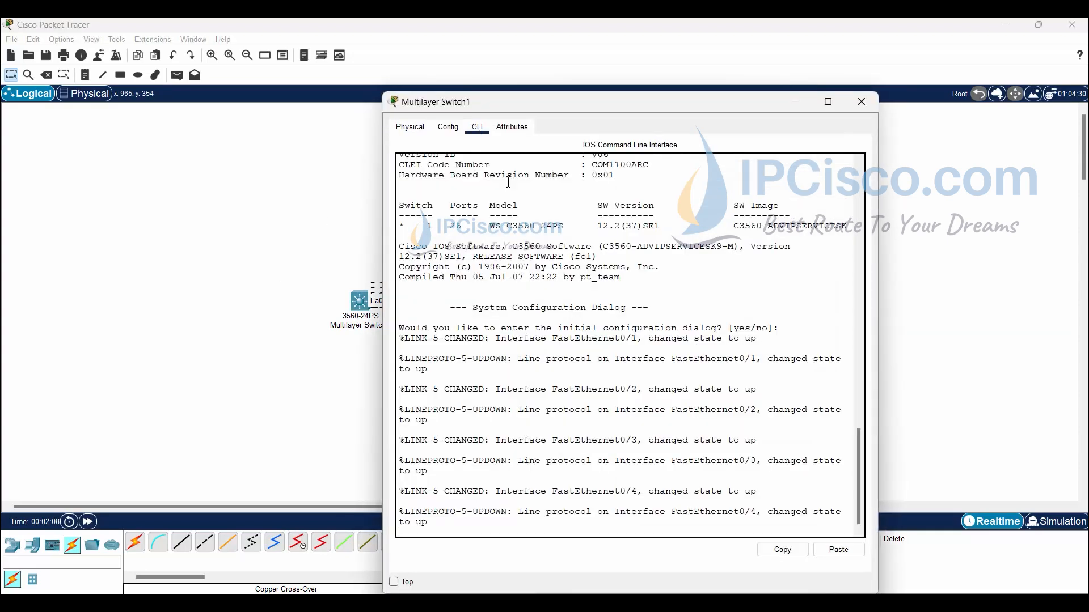
{"action": "key", "text": "Return"}
{"action": "key", "text": "Return"}
{"action": "key", "text": "Return"}
{"action": "type", "text": "no"}
{"action": "key", "text": "Return"}
{"action": "key", "text": "Return"}
{"action": "key", "text": "Return"}
{"action": "key", "text": "Return"}
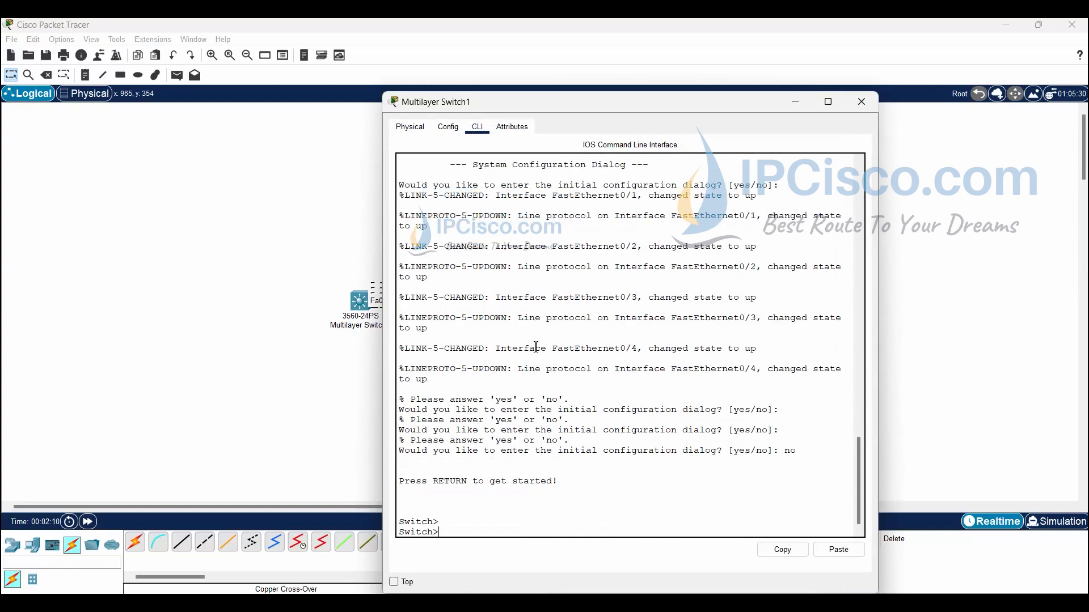
- Enter privileged mode and global configuration mode on Multilayer Switch1
{"action": "type", "text": "en"}
{"action": "key", "text": "Return"}
{"action": "type", "text": "conf t"}
{"action": "key", "text": "Return"}
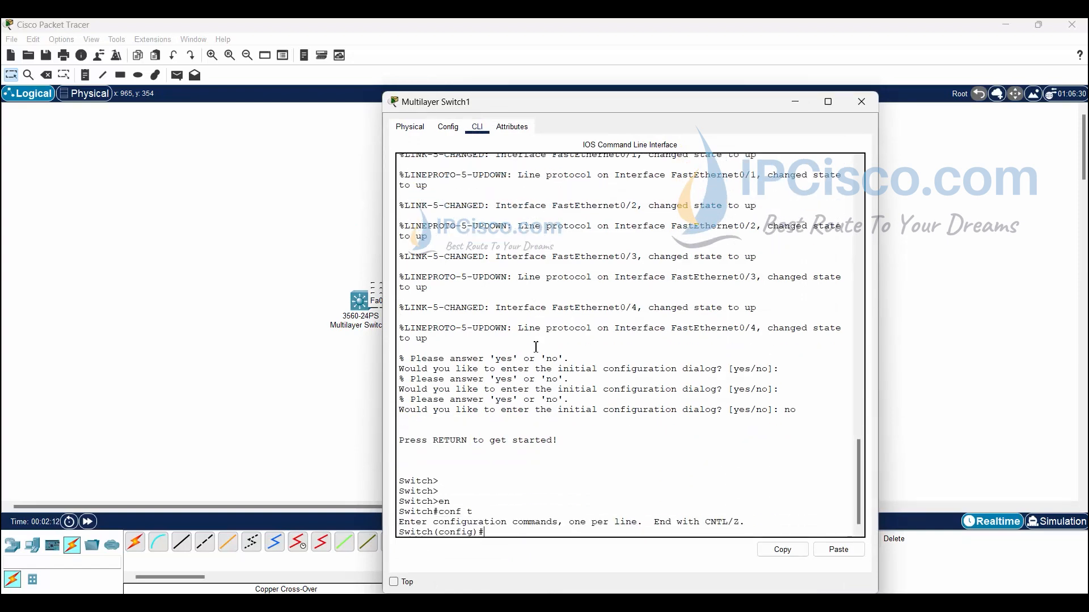
- Enter interface fastEthernet 0/1 on Multilayer Switch1 and add it to channel-group 1 in active mode
{"action": "type", "text": "inter"}
{"action": "key", "text": "Tab"}
{"action": "type", "text": "fa"}
{"action": "key", "text": "Tab"}
{"action": "type", "text": "0"}
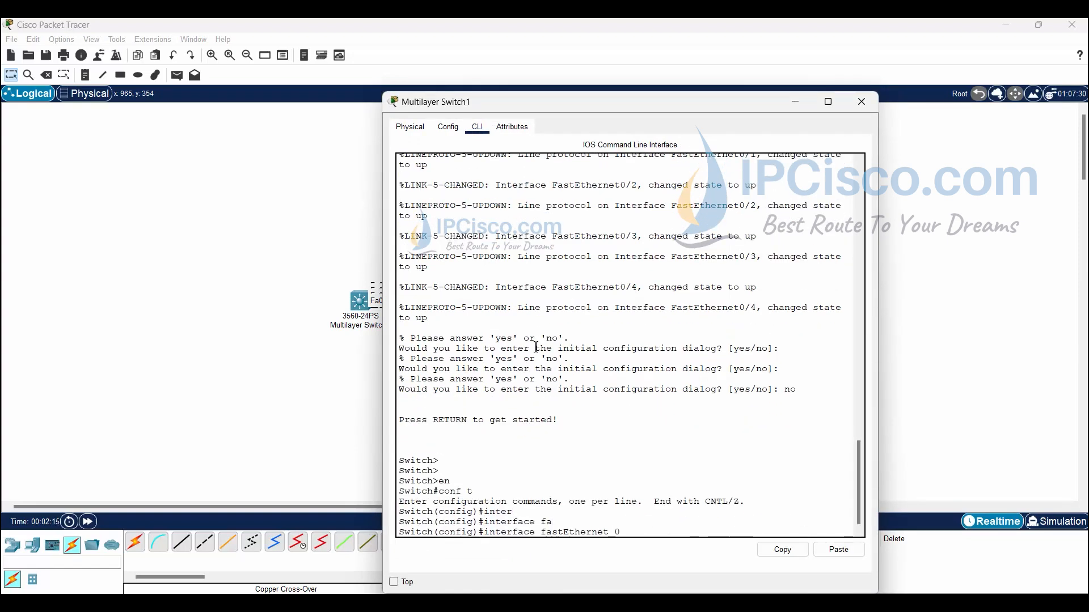
{"action": "type", "text": "/1"}
{"action": "key", "text": "Return"}
{"action": "type", "text": "channel-group"}
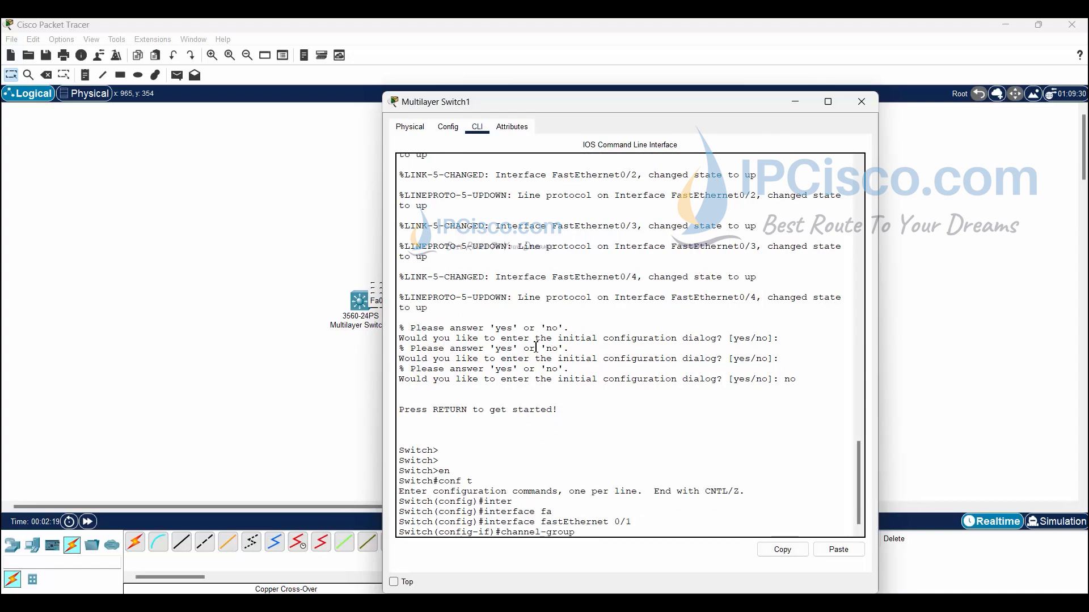
{"action": "type", "text": " 1 mode active"}
{"action": "key", "text": "Return"}
{"action": "key", "text": "Return"}
{"action": "key", "text": "Return"}
{"action": "key", "text": "Return"}
- Enter interface fastEthernet 0/2 on Multilayer Switch1 and add it to channel-group 1 in active mode
{"action": "key", "text": "Up"}
{"action": "key", "text": "Up"}
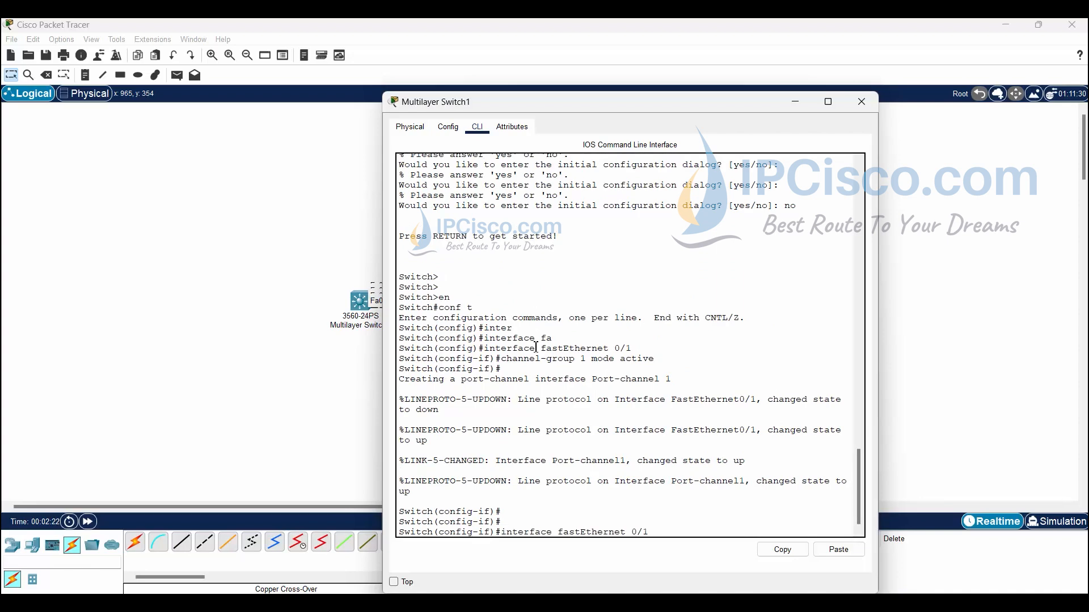
{"action": "key", "text": "Return"}
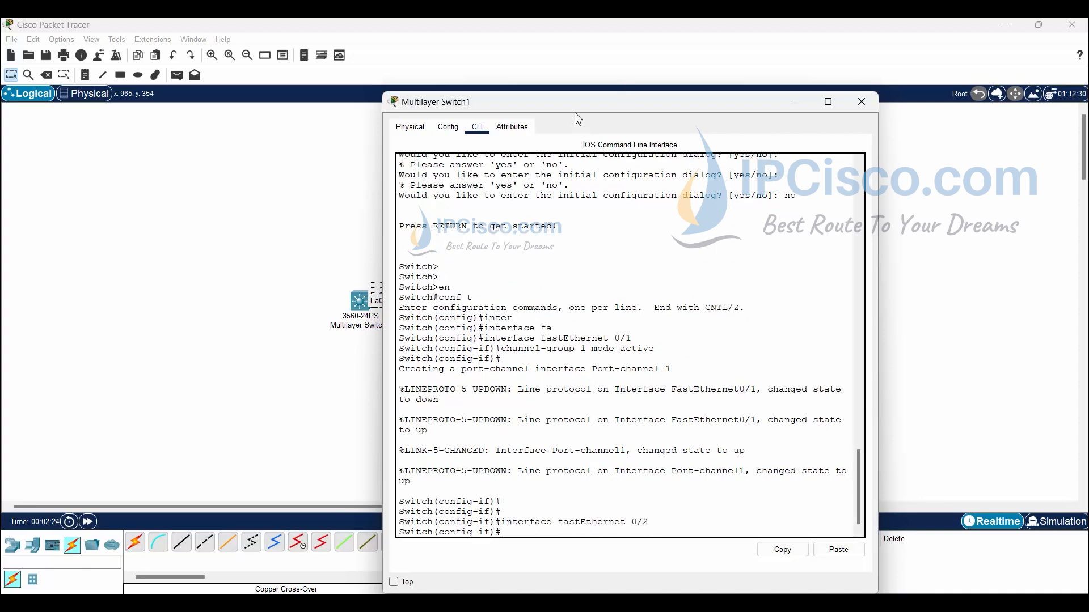
{"action": "left_click_drag", "start_coordinate": [615, 103], "coordinate": [680, 100]}
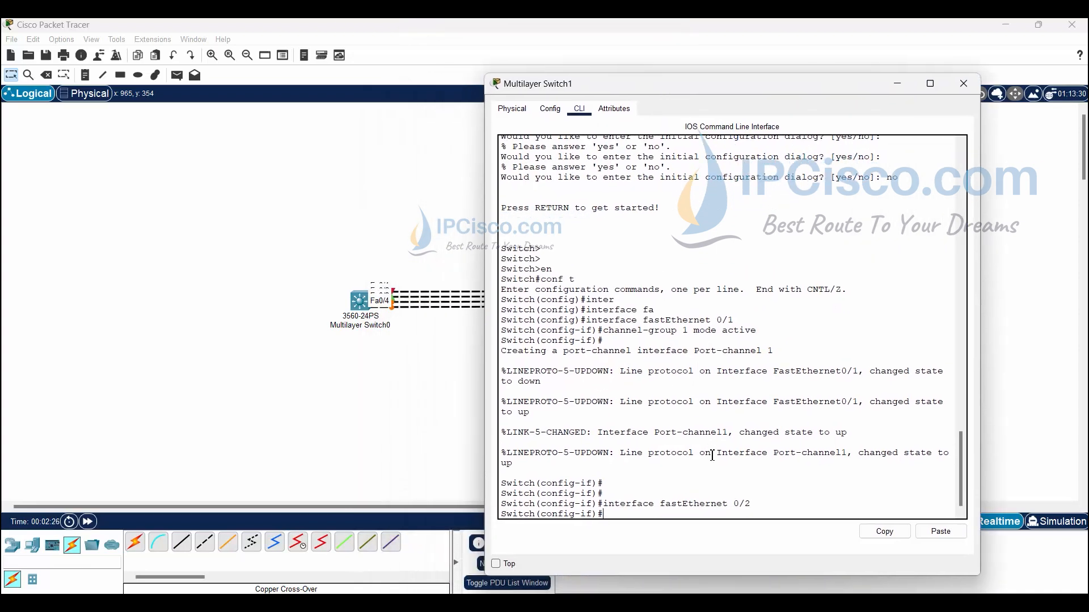
{"action": "key", "text": "Return"}
{"action": "key", "text": "Up"}
{"action": "key", "text": "Up"}
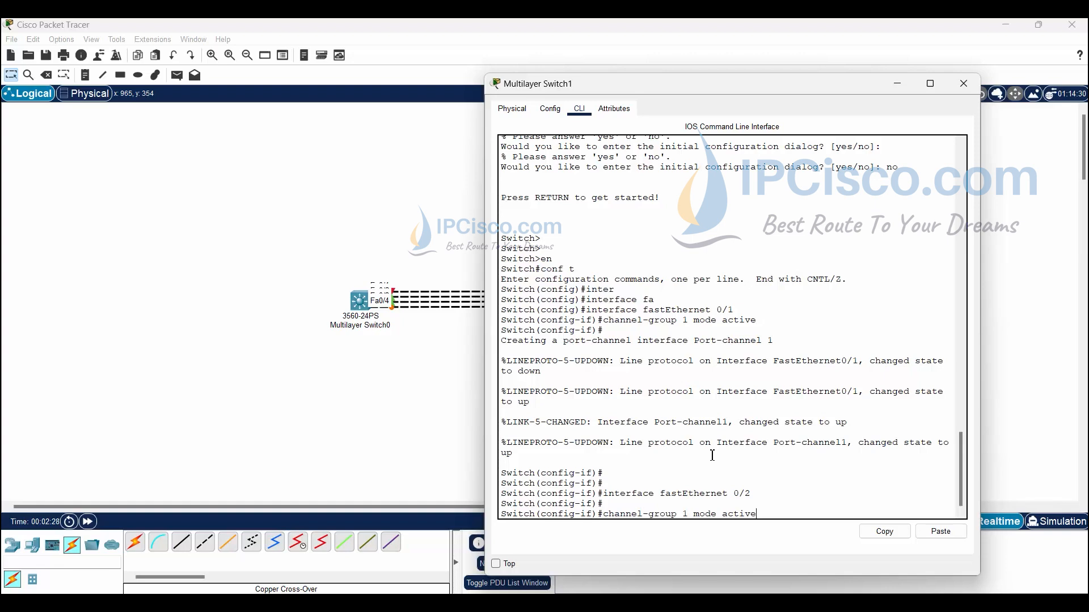
{"action": "key", "text": "Return"}
{"action": "key", "text": "Return"}
- Enter interface fastEthernet 0/3 on Multilayer Switch1 and add it to channel-group 1 in active mode
{"action": "key", "text": "Up"}
{"action": "key", "text": "Up"}
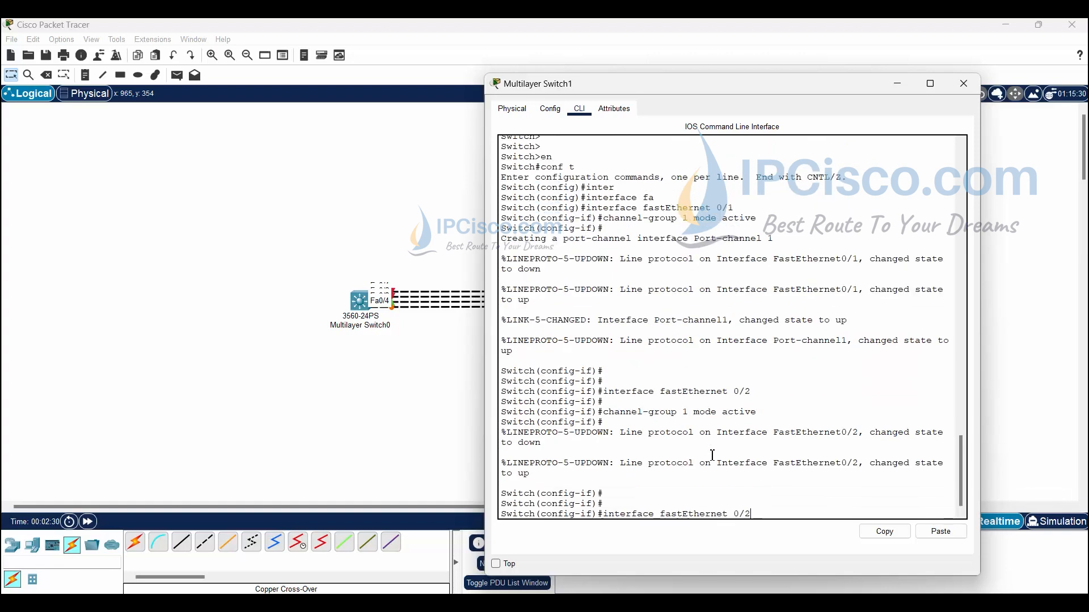
{"action": "key", "text": "Return"}
{"action": "key", "text": "Up"}
{"action": "key", "text": "Up"}
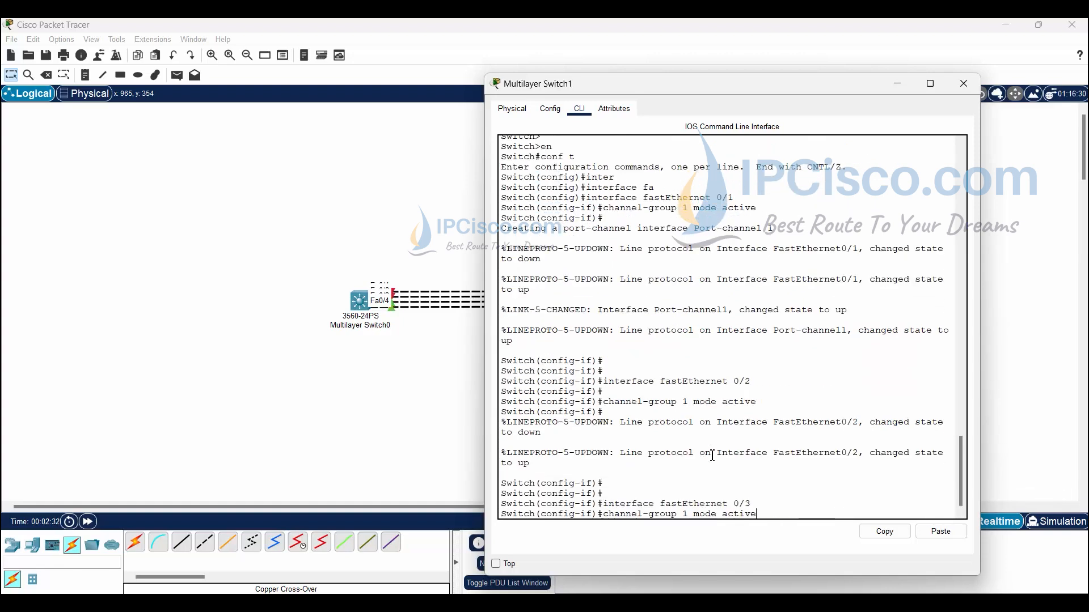
{"action": "key", "text": "Return"}
{"action": "key", "text": "Return"}
{"action": "key", "text": "Return"}
- Enter interface fastEthernet 0/4 on Multilayer Switch1 and add it to channel-group 1 in active mode
{"action": "key", "text": "Up"}
{"action": "key", "text": "Up"}
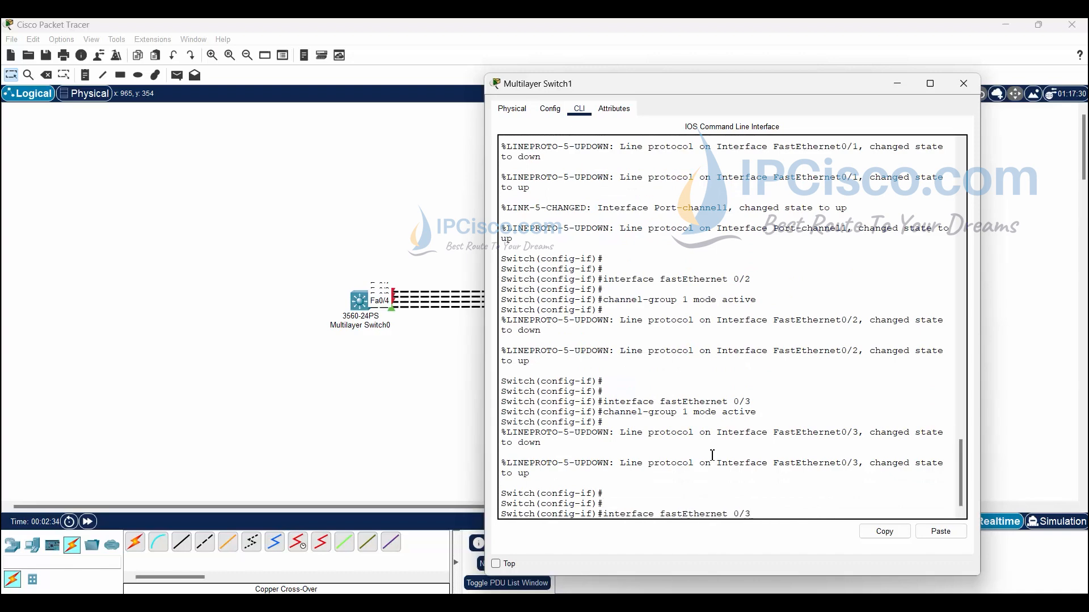
{"action": "key", "text": "BackSpace"}
{"action": "type", "text": "4"}
{"action": "key", "text": "Return"}
{"action": "key", "text": "Up"}
{"action": "key", "text": "Up"}
{"action": "key", "text": "Return"}
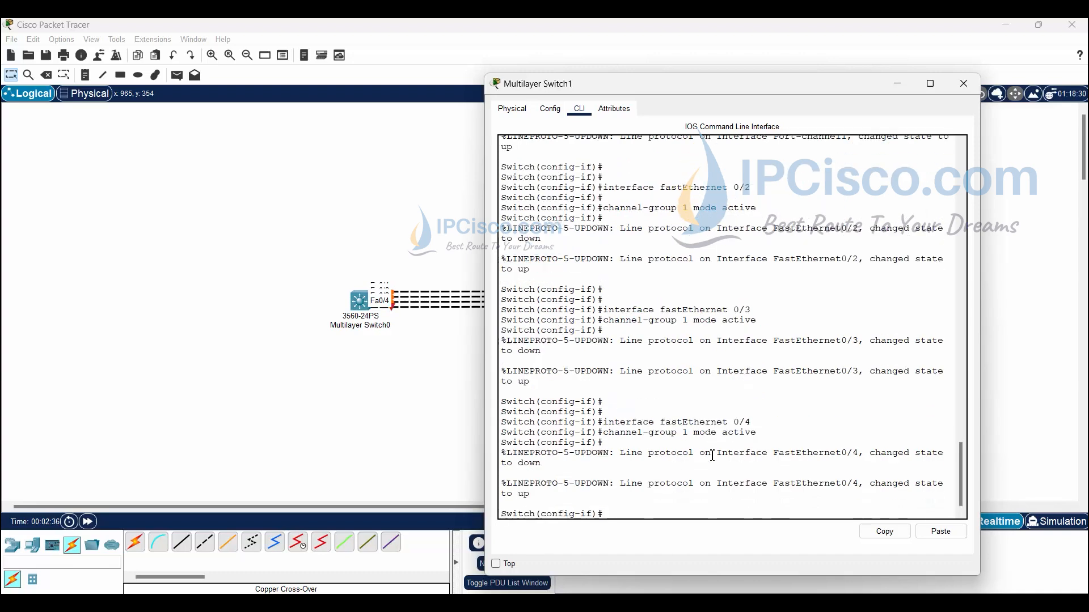
{"action": "key", "text": "Return"}
{"action": "key", "text": "Return"}
{"action": "key", "text": "Return"}
- End the configuration session on Multilayer Switch1 and return to the topology workspace
{"action": "type", "text": "e"}
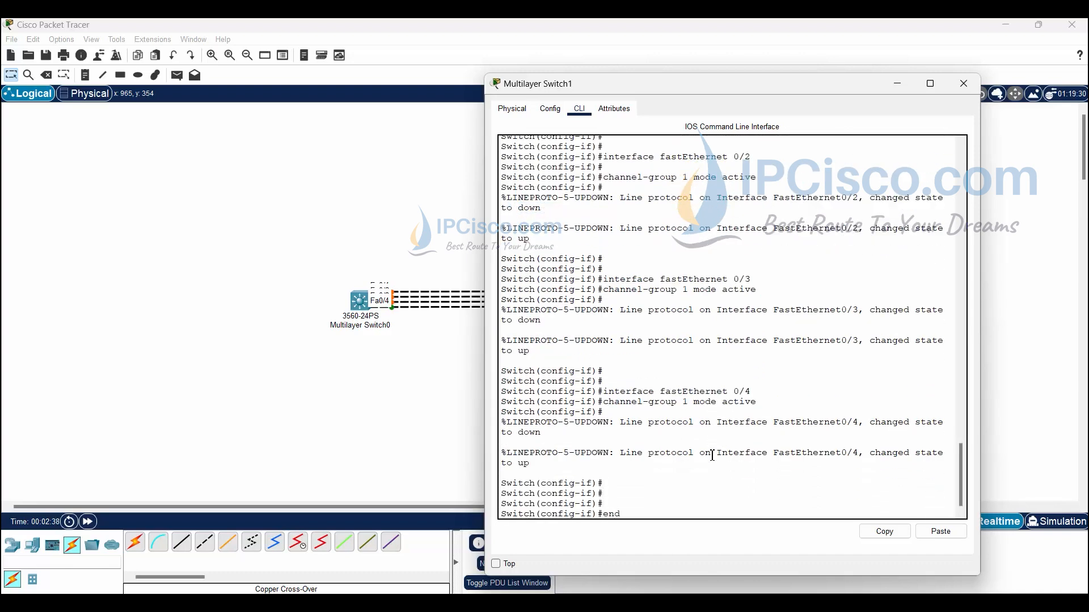
{"action": "type", "text": "nd"}
{"action": "key", "text": "Return"}
{"action": "key", "text": "Return"}
{"action": "key", "text": "Return"}
{"action": "key", "text": "Return"}
{"action": "key", "text": "Return"}
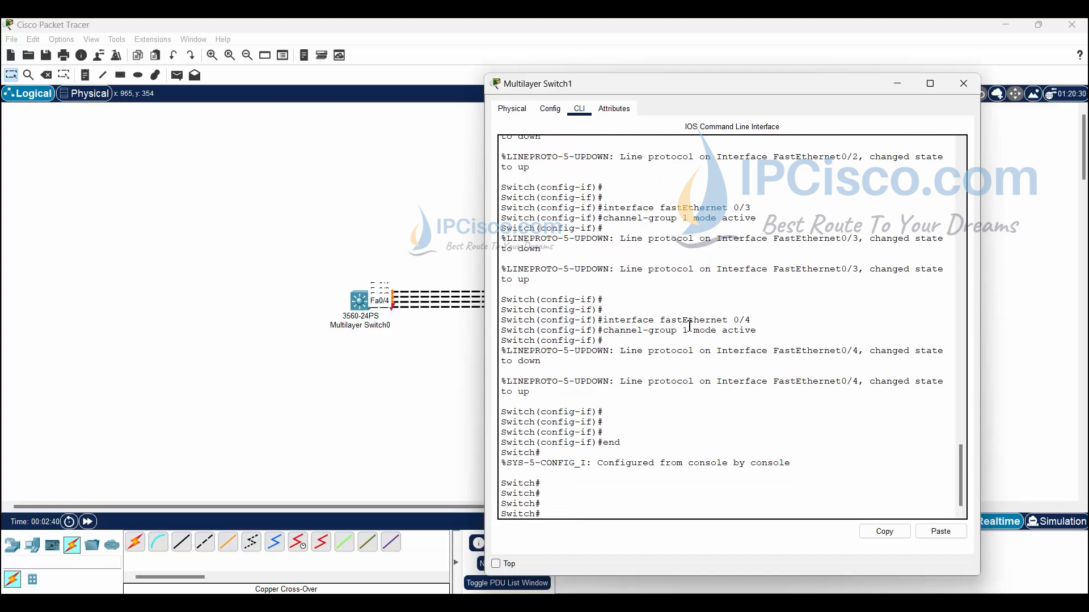
{"action": "left_click", "coordinate": [899, 90]}
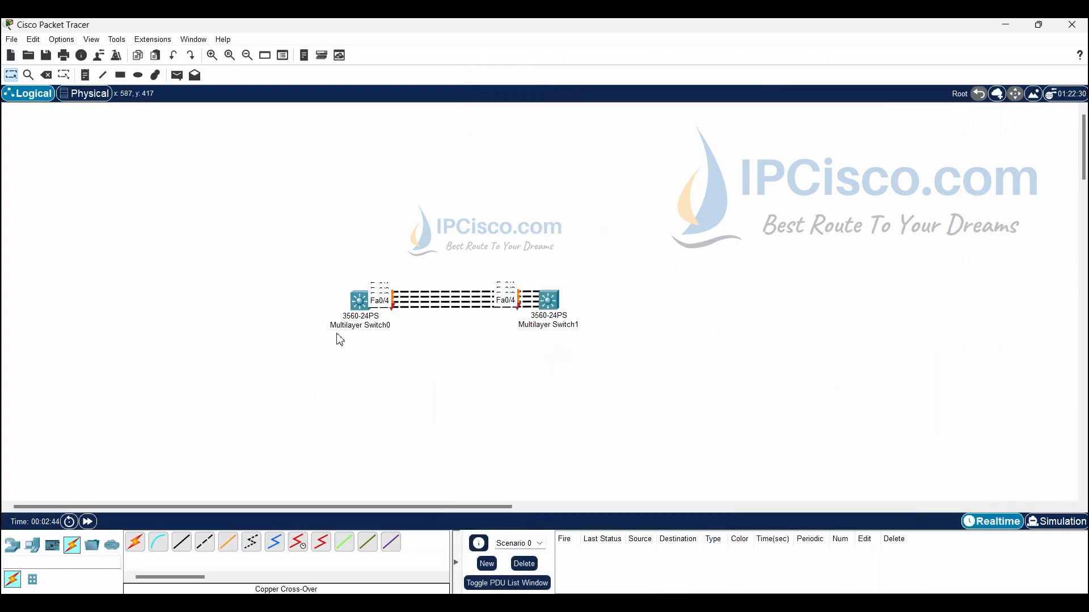
- Display the brief IP interface summary on Multilayer Switch0 with show ip int br
{"action": "left_click", "coordinate": [359, 306]}
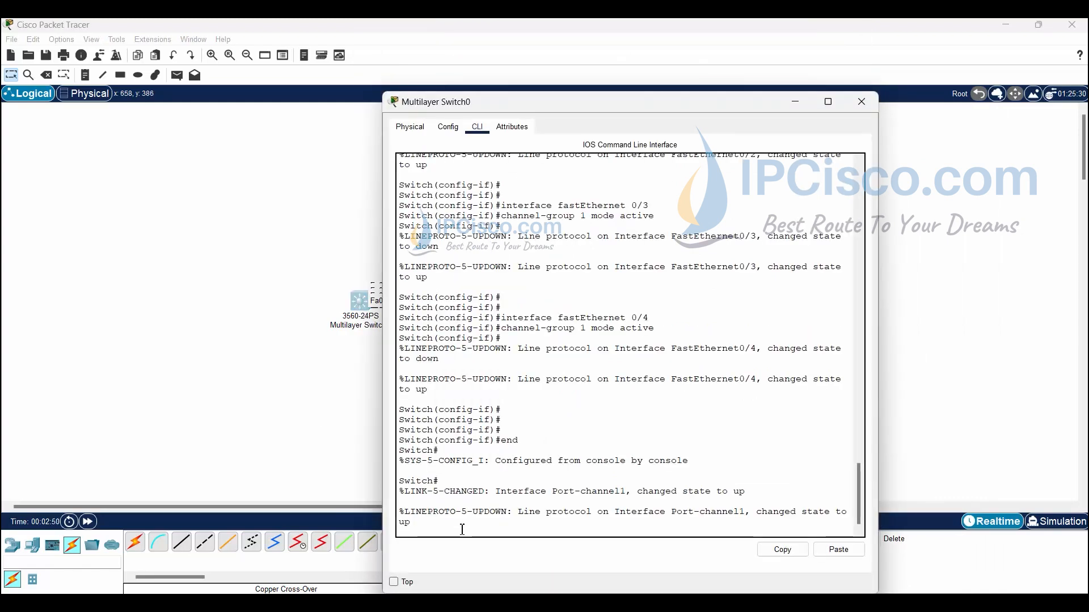
{"action": "key", "text": "Return"}
{"action": "key", "text": "Return"}
{"action": "key", "text": "Return"}
{"action": "type", "text": "sho"}
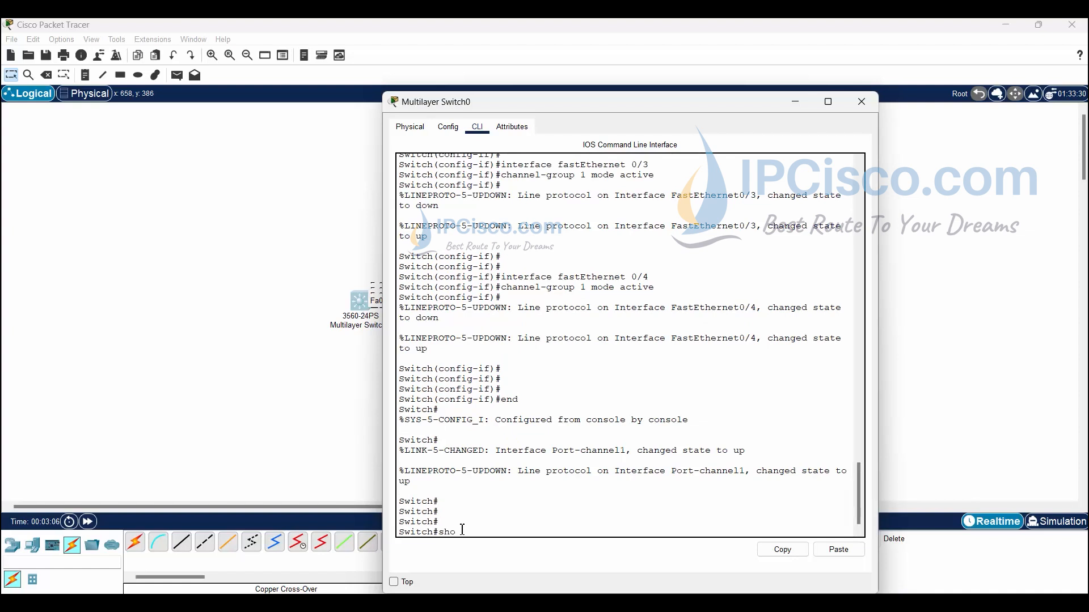
{"action": "type", "text": "w ip int br"}
{"action": "key", "text": "Return"}
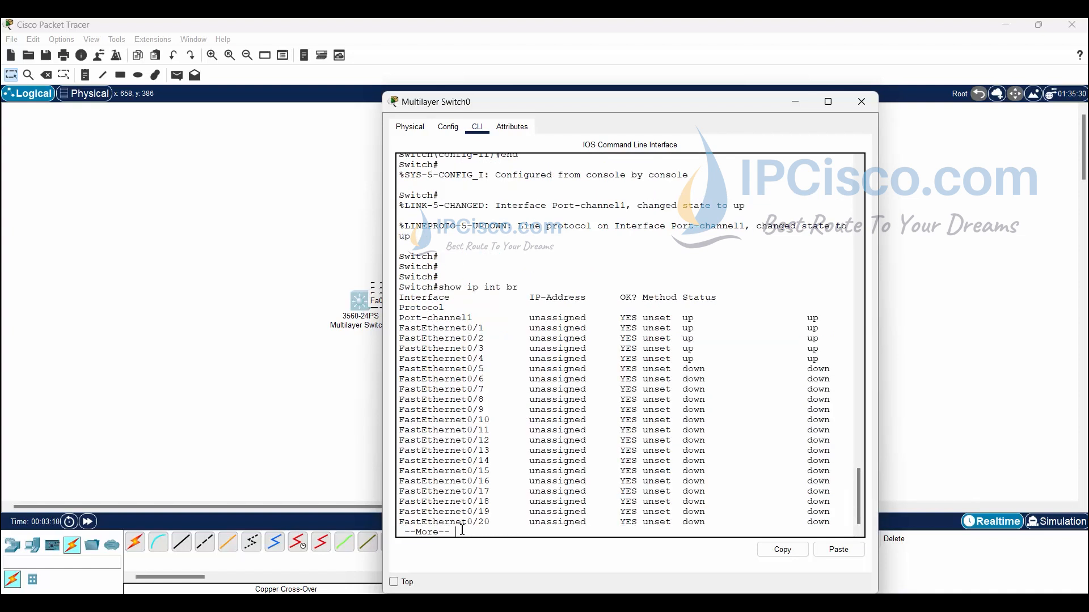
- Examine the Port-channel1 entry in the interface summary and quit the paged output
{"action": "left_click_drag", "start_coordinate": [478, 319], "coordinate": [631, 319]}
{"action": "left_click_drag", "start_coordinate": [400, 320], "coordinate": [501, 322]}
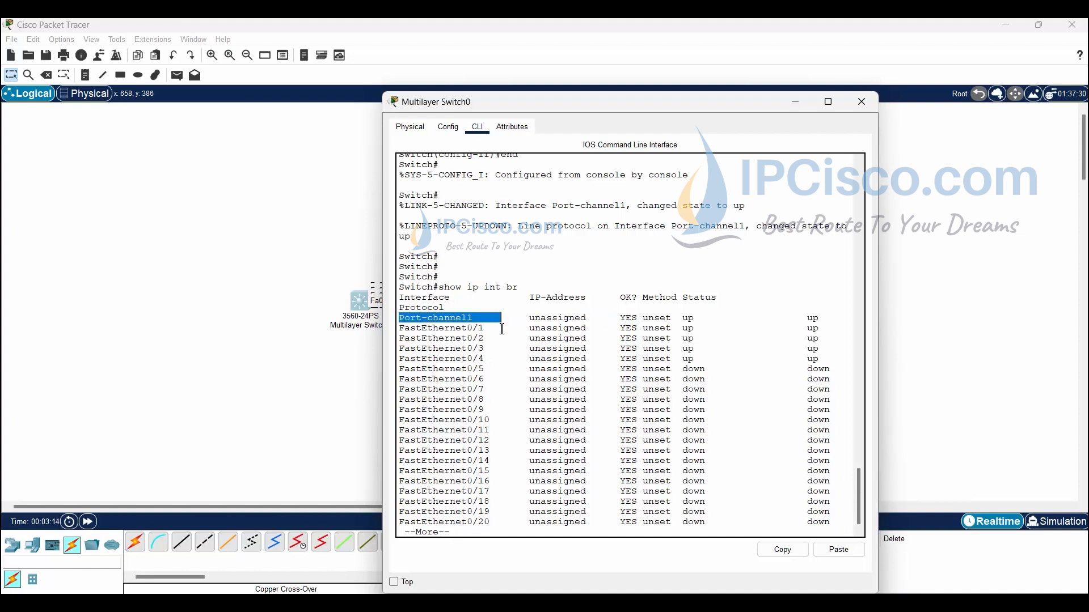
{"action": "left_click", "coordinate": [474, 478]}
{"action": "key", "text": "q"}
{"action": "key", "text": "Return"}
{"action": "key", "text": "Return"}
{"action": "key", "text": "Return"}
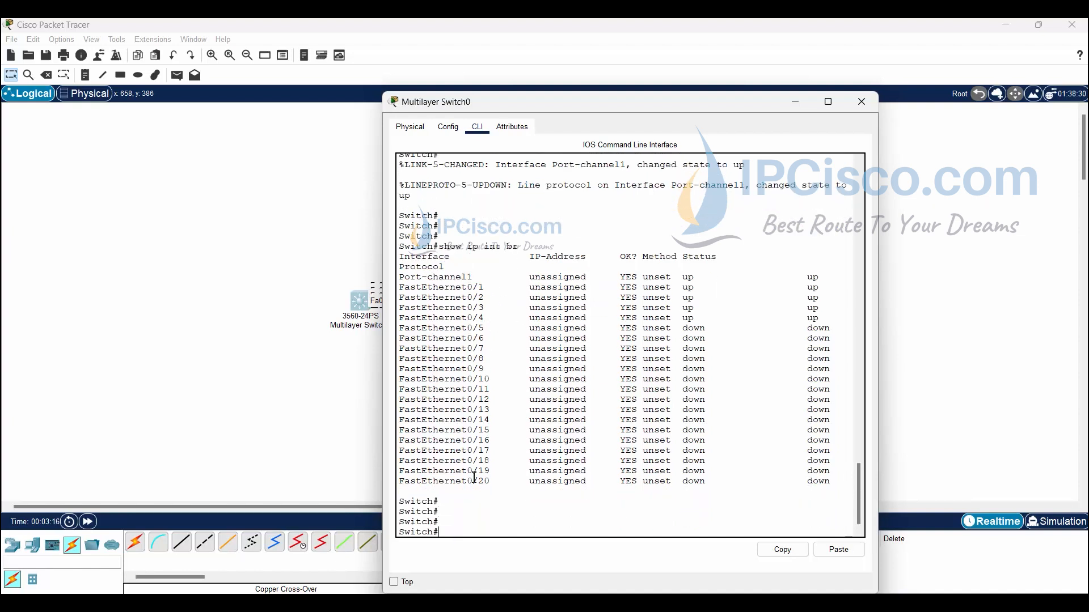
- Enter global configuration mode on Multilayer Switch0 and list the available port-channel load-balance methods
{"action": "type", "text": "conf t"}
{"action": "key", "text": "Return"}
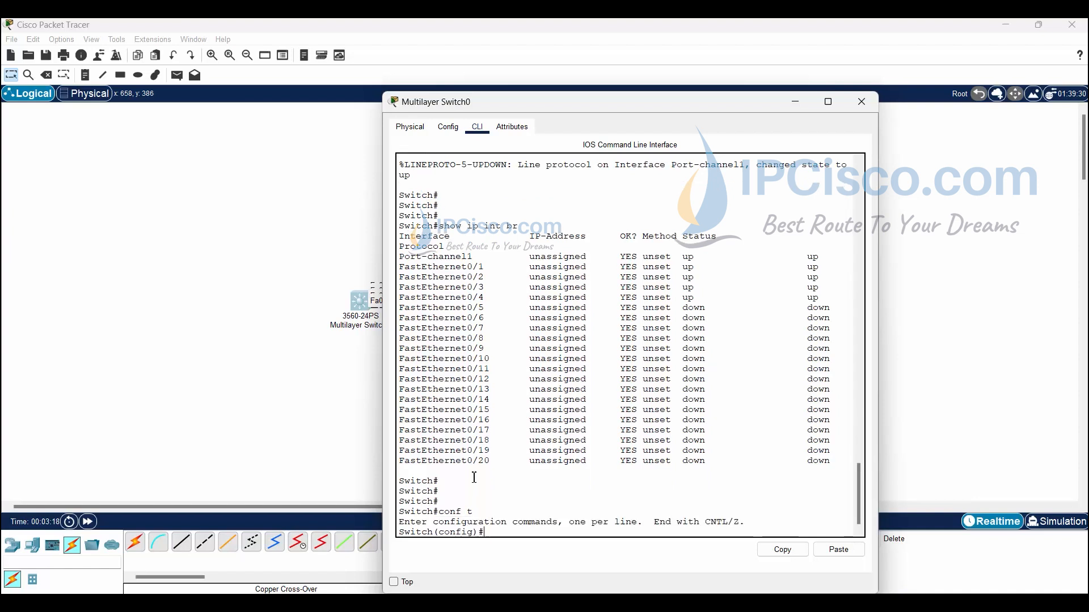
{"action": "type", "text": "port"}
{"action": "key", "text": "Tab"}
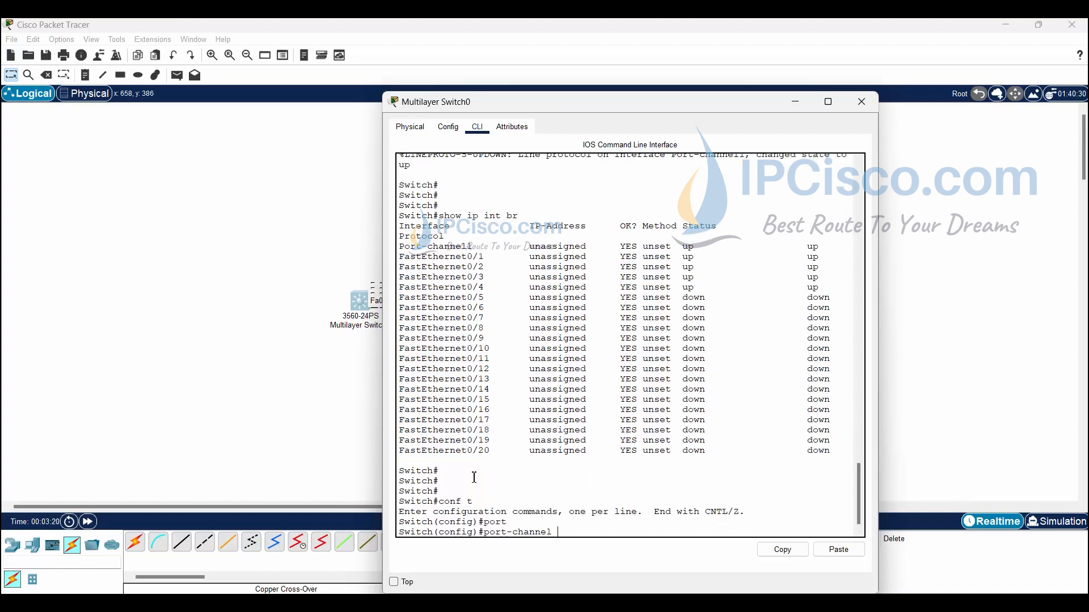
{"action": "type", "text": "load"}
{"action": "key", "text": "Tab"}
{"action": "type", "text": "?"}
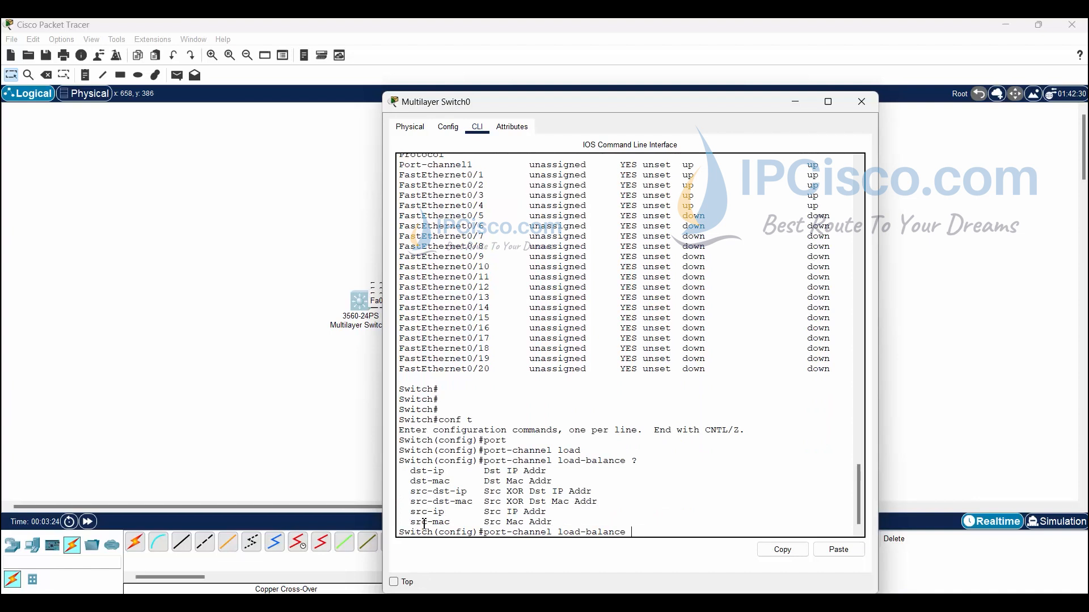
- Set the port-channel load-balance method on Multilayer Switch0 to src-mac
{"action": "left_click_drag", "start_coordinate": [410, 521], "coordinate": [454, 522]}
{"action": "left_click", "coordinate": [480, 521]}
{"action": "type", "text": "src-mac"}
{"action": "key", "text": "Return"}
{"action": "key", "text": "Return"}
{"action": "key", "text": "Return"}
{"action": "key", "text": "Return"}
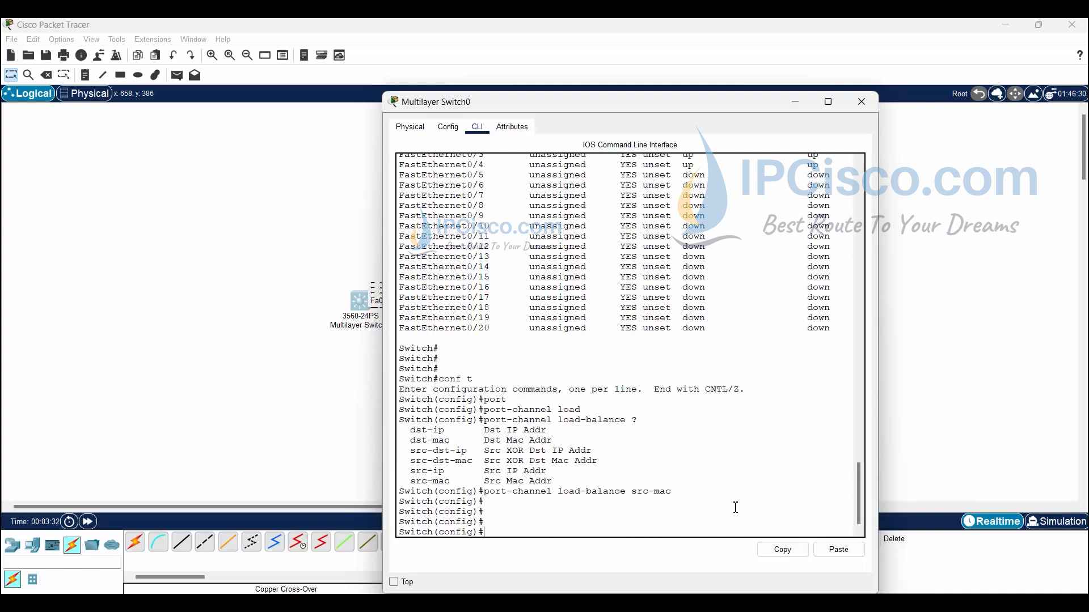
- Enter interface configuration mode for port-channel 1 on Multilayer Switch0
{"action": "type", "text": "inter"}
{"action": "key", "text": "Tab"}
{"action": "type", "text": "por"}
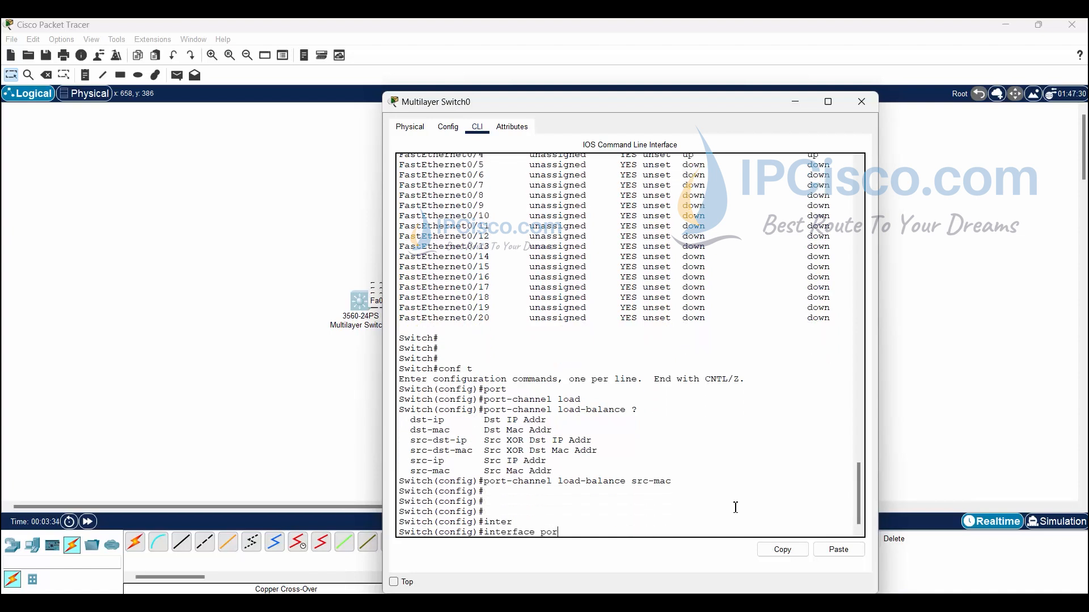
{"action": "type", "text": "t"}
{"action": "key", "text": "Tab"}
{"action": "type", "text": "1"}
{"action": "key", "text": "Return"}
{"action": "key", "text": "Return"}
{"action": "key", "text": "Return"}
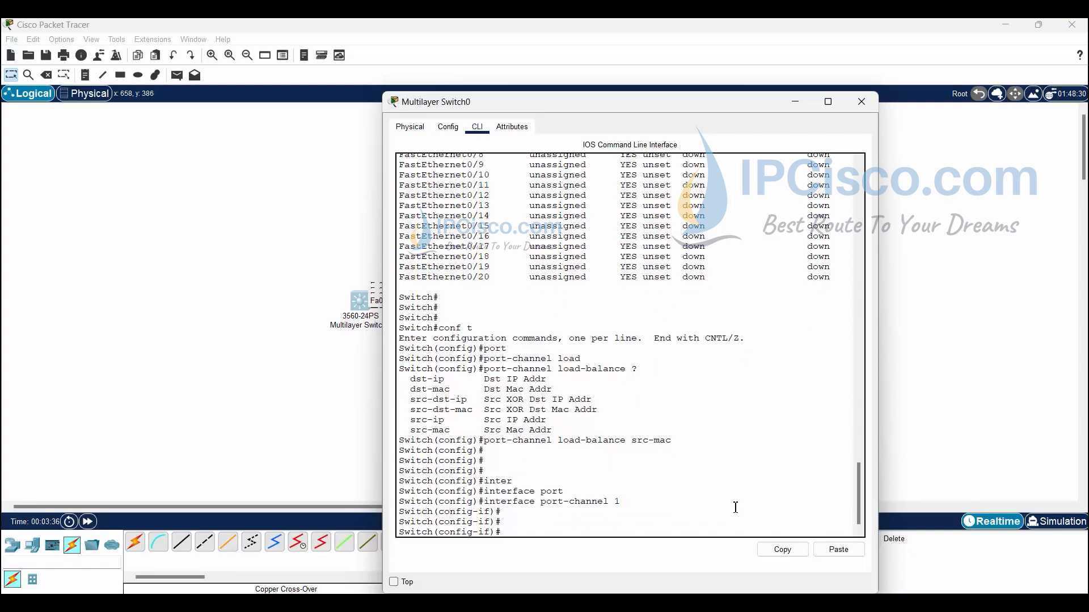
- Turn port-channel 1 into a routed Layer 3 interface with no switchport
{"action": "type", "text": "no sw"}
{"action": "key", "text": "Tab"}
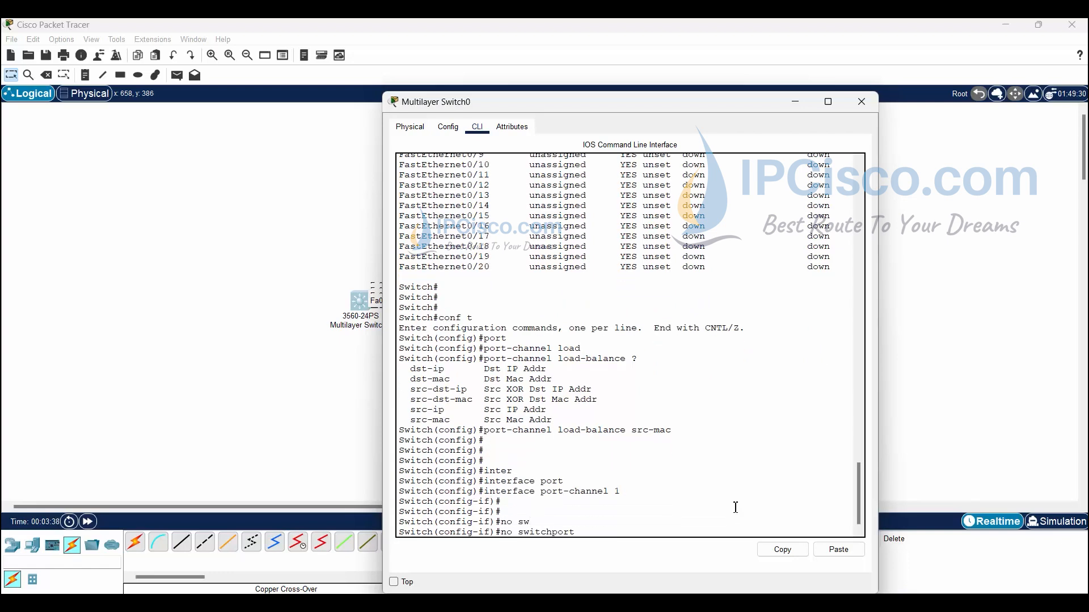
{"action": "key", "text": "Return"}
{"action": "key", "text": "Return"}
{"action": "key", "text": "Return"}
{"action": "key", "text": "Return"}
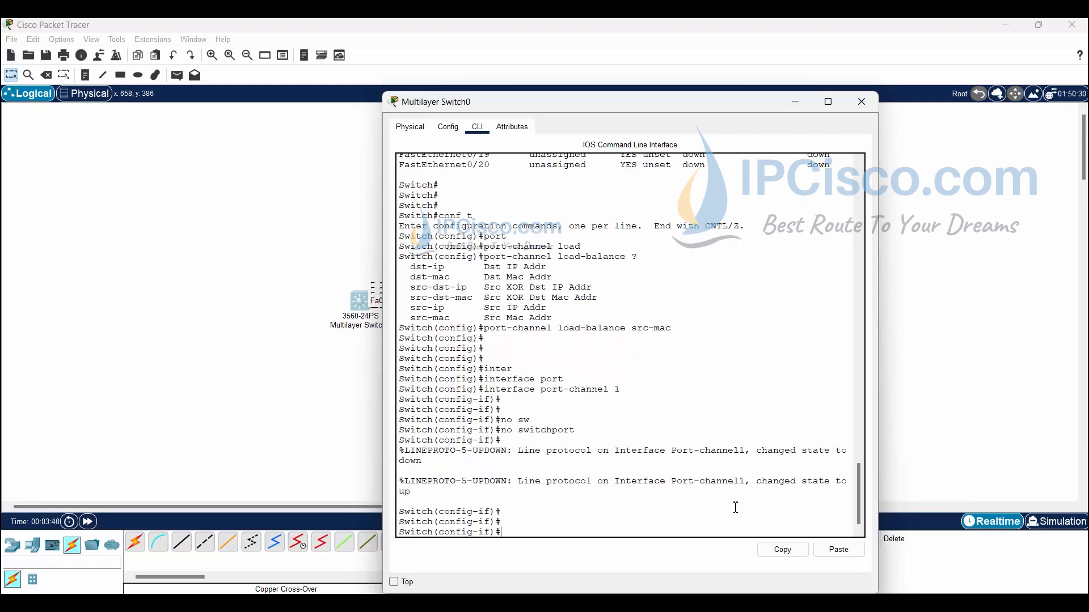
- Assign IP address 192.168.1.1 with mask 255.255.255.0 to port-channel 1 on Multilayer Switch0
{"action": "left_click_drag", "start_coordinate": [576, 104], "coordinate": [770, 76]}
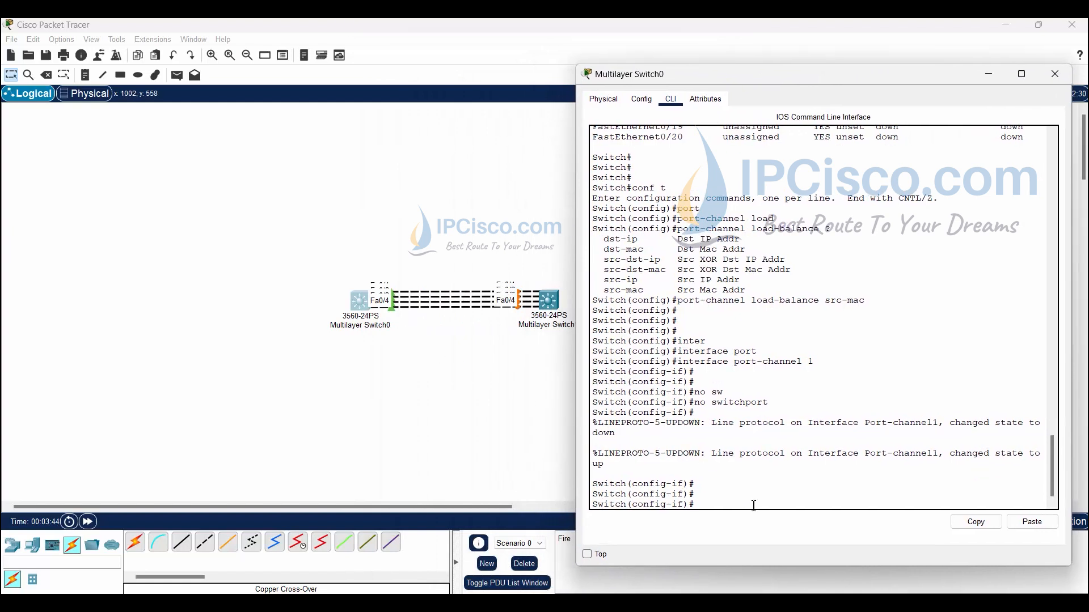
{"action": "type", "text": "ip ad"}
{"action": "type", "text": "255.2"}
{"action": "key", "text": "Return"}
{"action": "key", "text": "Return"}
{"action": "key", "text": "Return"}
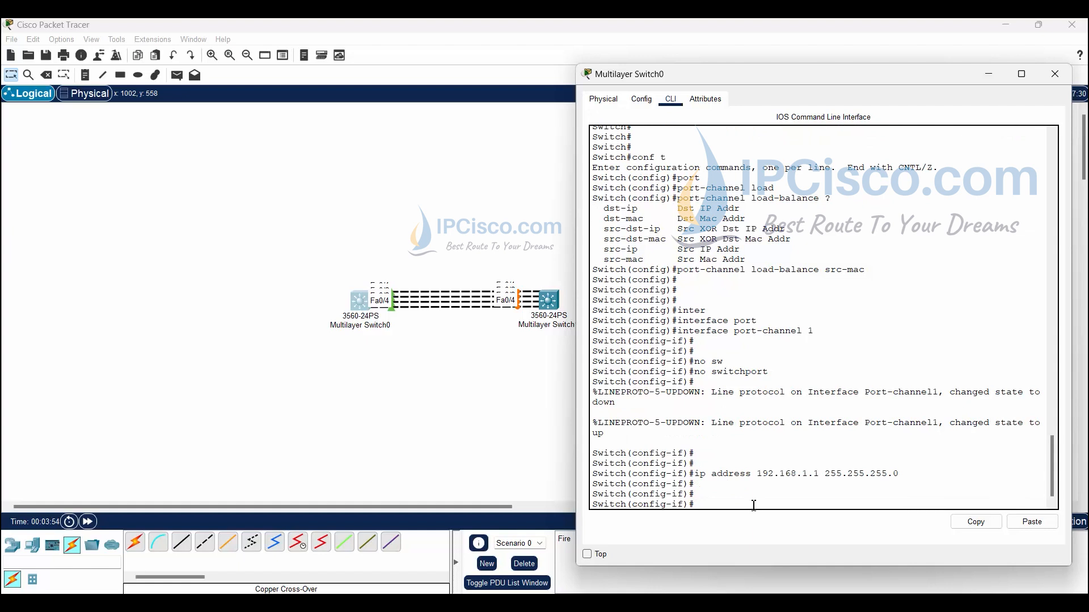
- Exit the port-channel 1 interface configuration back to global configuration mode
{"action": "type", "text": "exir"}
{"action": "key", "text": "Return"}
{"action": "key", "text": "Return"}
{"action": "key", "text": "Return"}
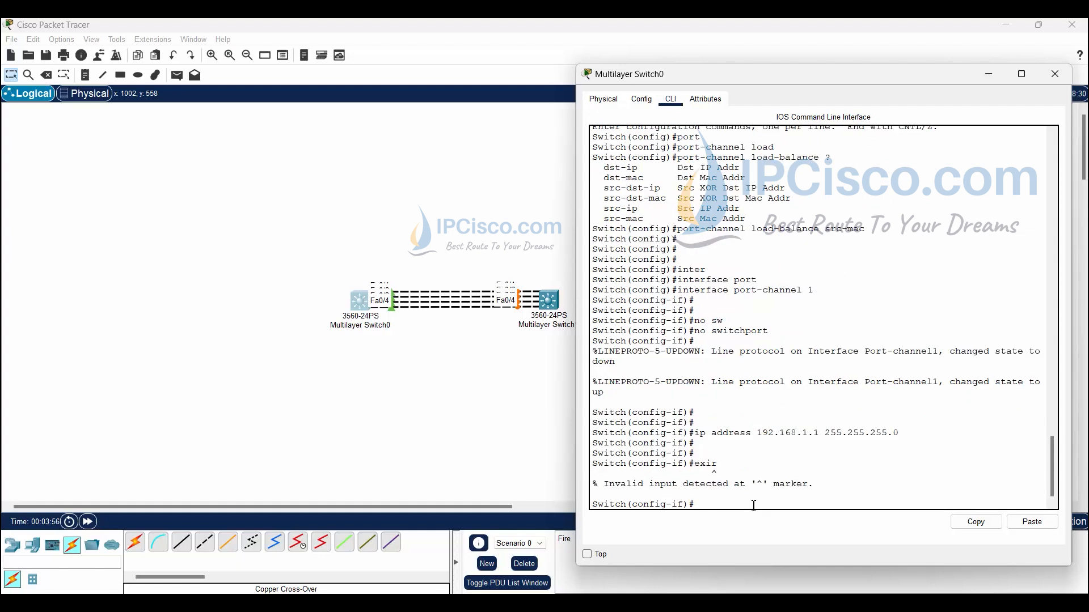
{"action": "type", "text": "exit"}
{"action": "key", "text": "Return"}
{"action": "key", "text": "Return"}
- End the configuration session on Multilayer Switch0 and save the configuration with wr
{"action": "type", "text": "endi"}
{"action": "key", "text": "Return"}
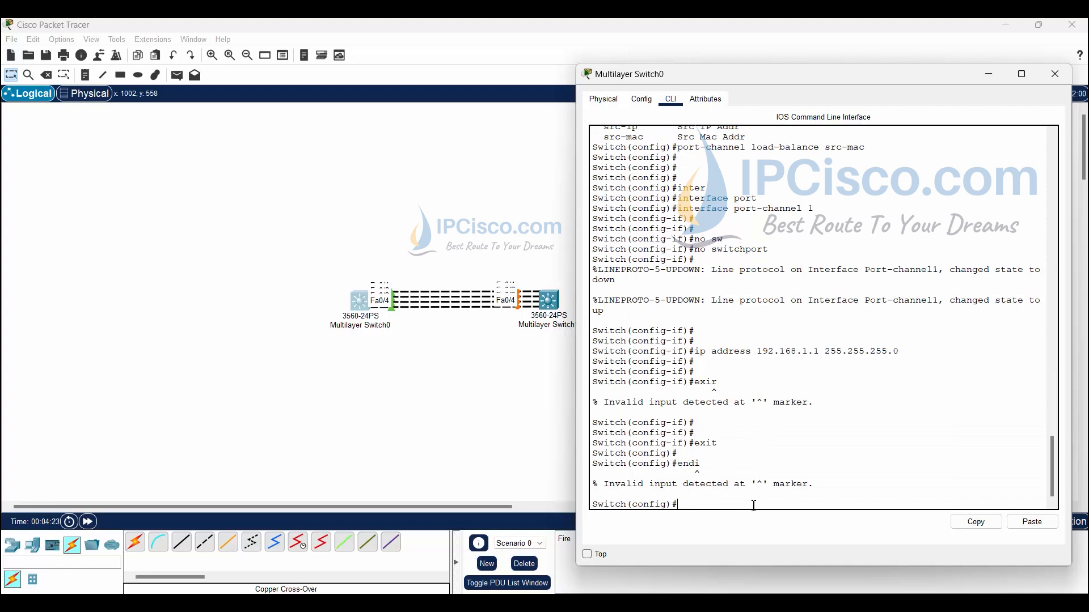
{"action": "type", "text": "end"}
{"action": "key", "text": "Return"}
{"action": "key", "text": "Return"}
{"action": "key", "text": "Return"}
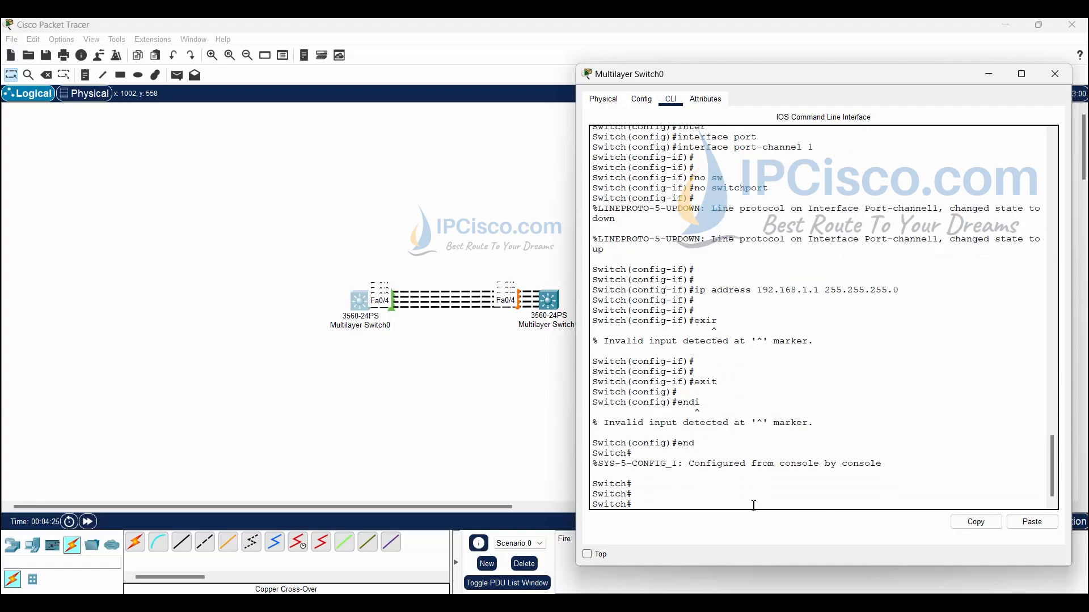
{"action": "type", "text": "wr"}
{"action": "key", "text": "Return"}
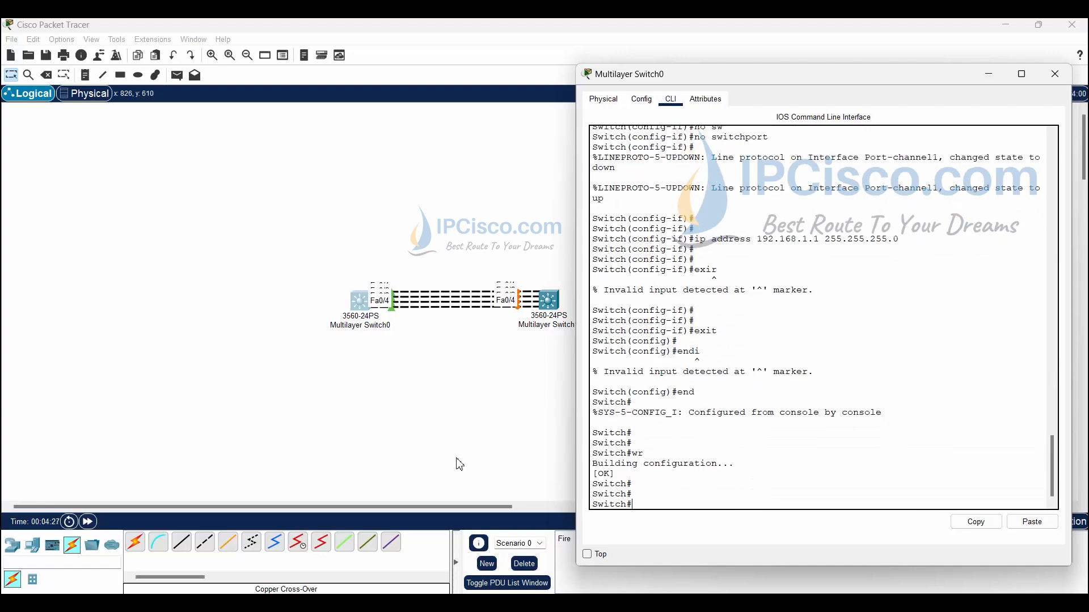
- Enter global configuration mode on Multilayer Switch1 and begin a port-channel command
{"action": "left_click", "coordinate": [457, 462]}
{"action": "left_click", "coordinate": [548, 300]}
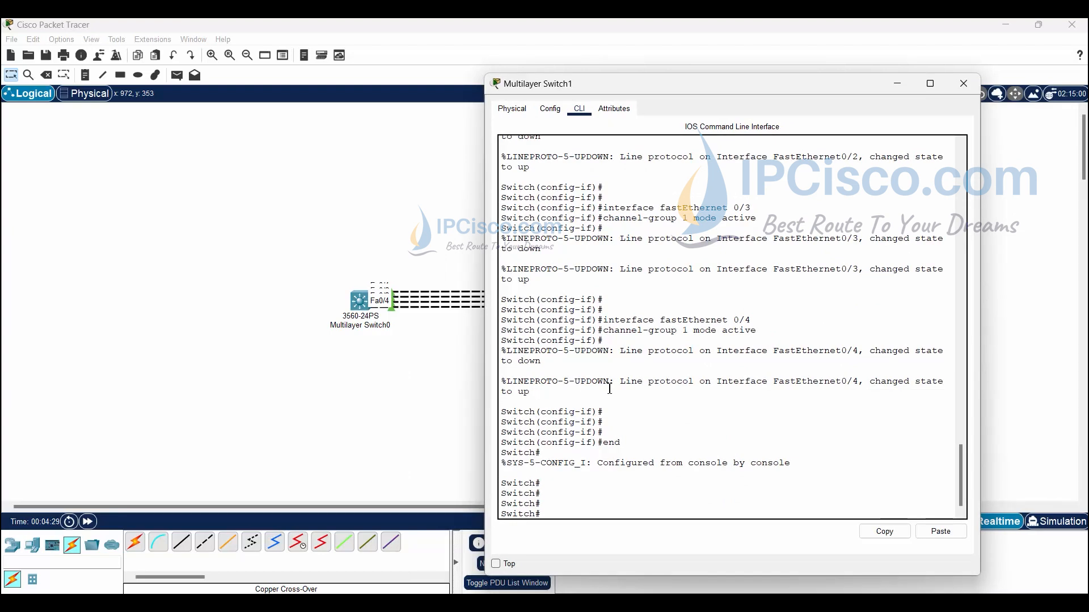
{"action": "key", "text": "Return"}
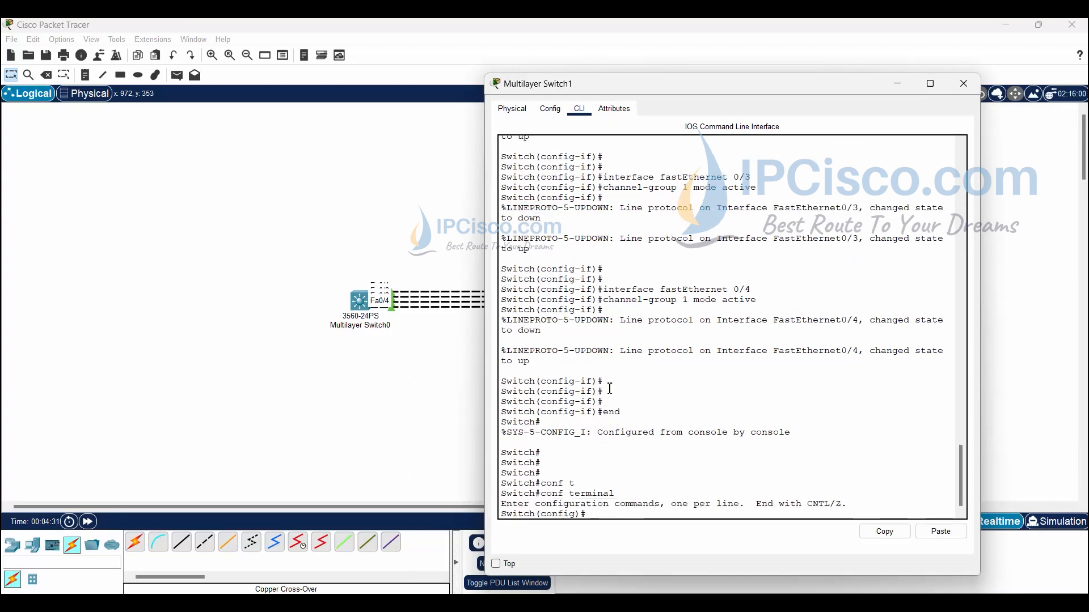
{"action": "type", "text": "port"}
{"action": "key", "text": "Tab"}
{"action": "type", "text": "1 "}
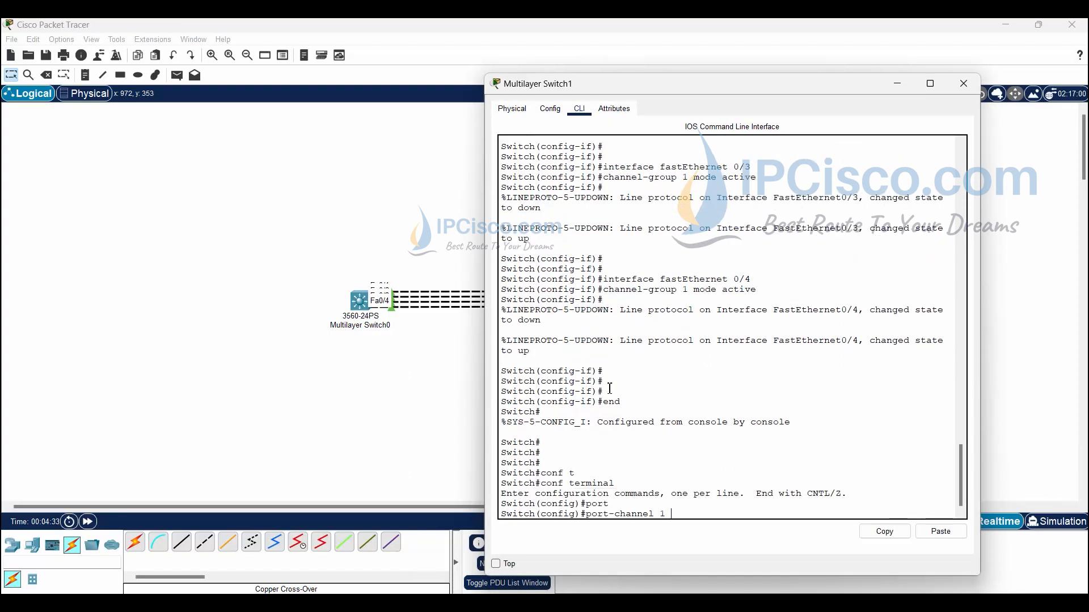
{"action": "type", "text": "loa"}
{"action": "key", "text": "Tab"}
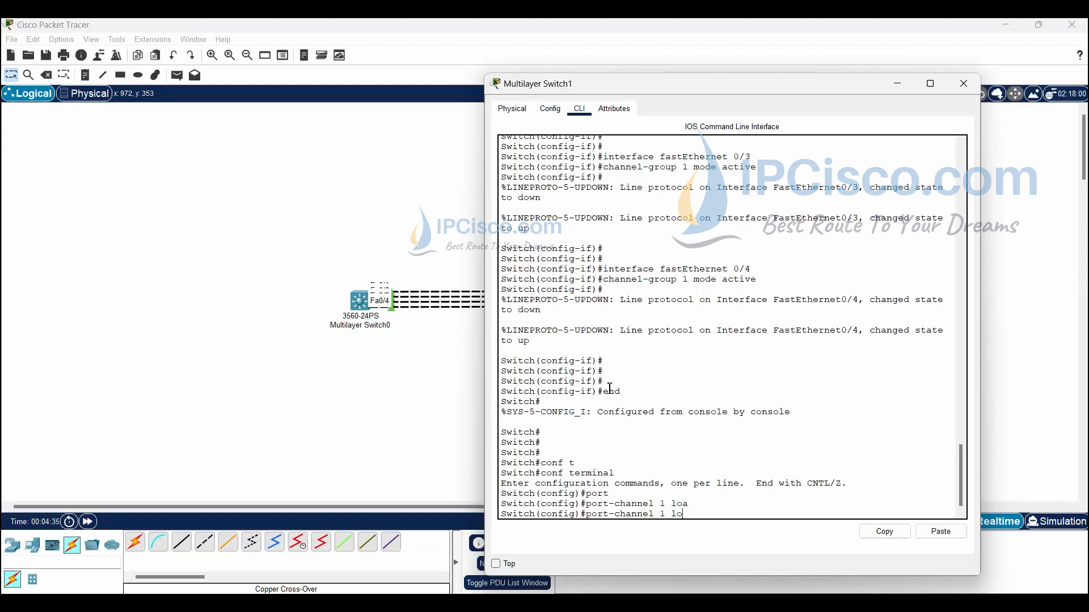
{"action": "type", "text": "ad"}
{"action": "key", "text": "Tab"}
{"action": "key", "text": "BackSpace"}
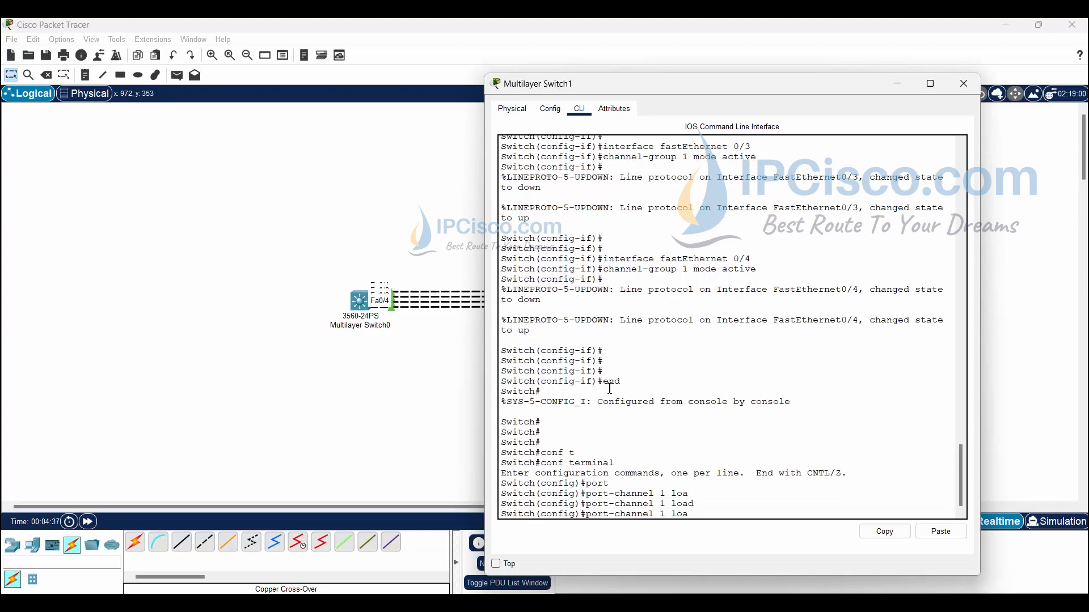
{"action": "key", "text": "BackSpace"}
{"action": "key", "text": "BackSpace"}
{"action": "key", "text": "BackSpace"}
- List the load-balance options and set port-channel load balancing on Multilayer Switch1 to src-mac
{"action": "type", "text": "load"}
{"action": "key", "text": "Tab"}
{"action": "type", "text": "?"}
{"action": "type", "text": "st"}
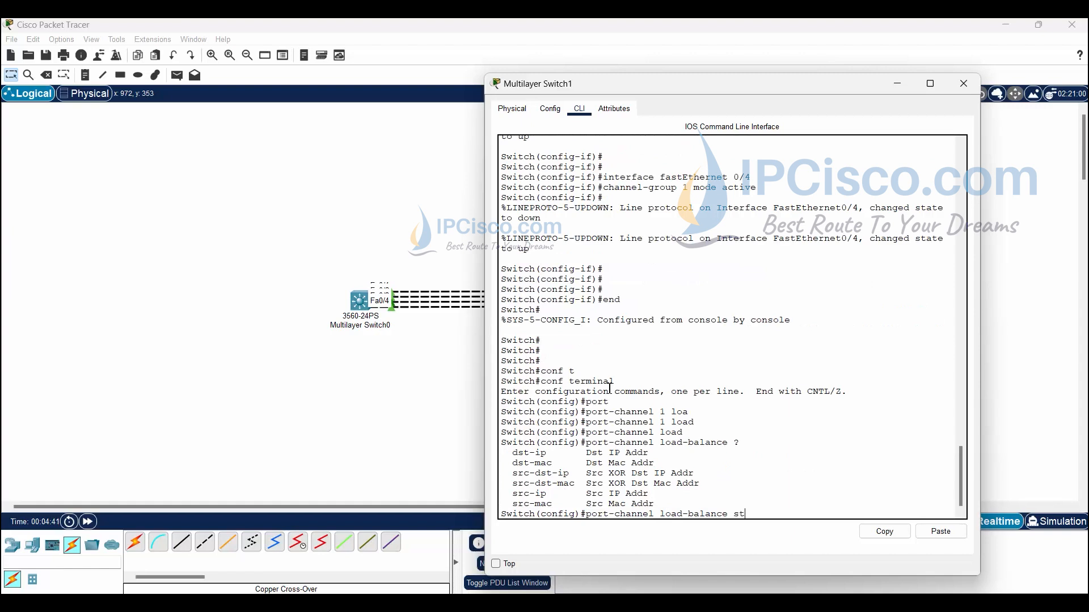
{"action": "type", "text": "c-mac"}
{"action": "key", "text": "Return"}
{"action": "key", "text": "Return"}
{"action": "key", "text": "Return"}
{"action": "key", "text": "Return"}
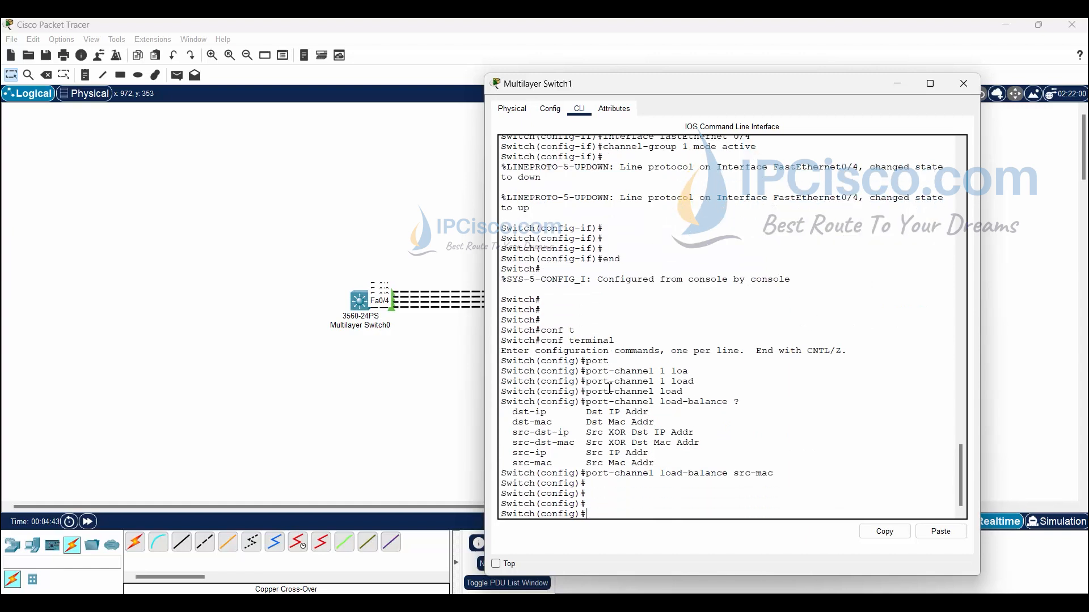
- Turn port-channel 1 on Multilayer Switch1 into a routed Layer 3 interface with no switchport
{"action": "type", "text": "int"}
{"action": "key", "text": "Tab"}
{"action": "type", "text": "port"}
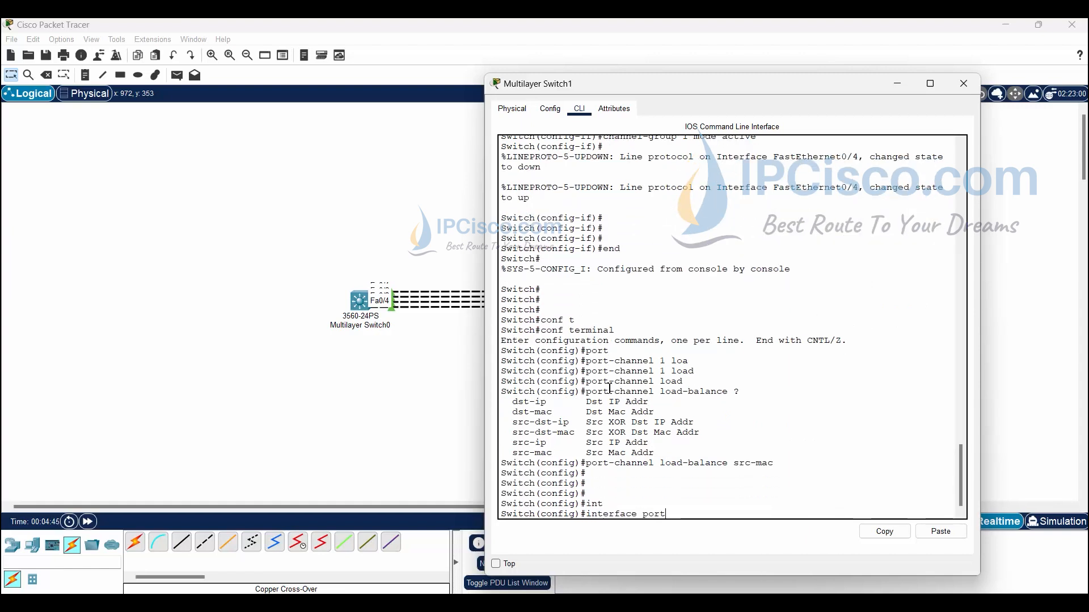
{"action": "key", "text": "Tab"}
{"action": "type", "text": "1"}
{"action": "key", "text": "Return"}
{"action": "key", "text": "Return"}
{"action": "type", "text": "no sw"}
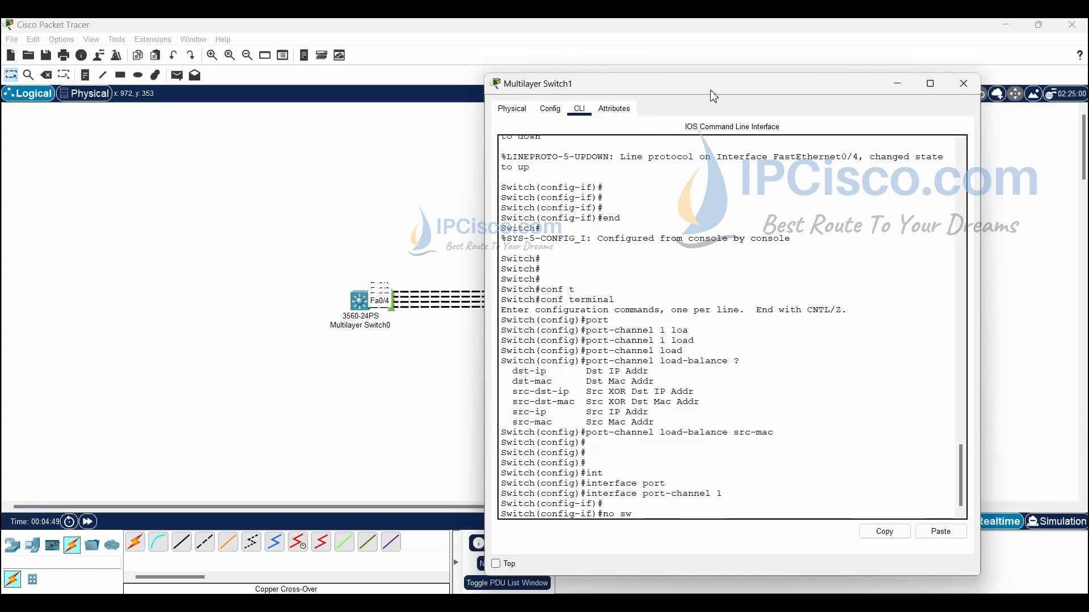
{"action": "left_click_drag", "start_coordinate": [714, 96], "coordinate": [250, 63]}
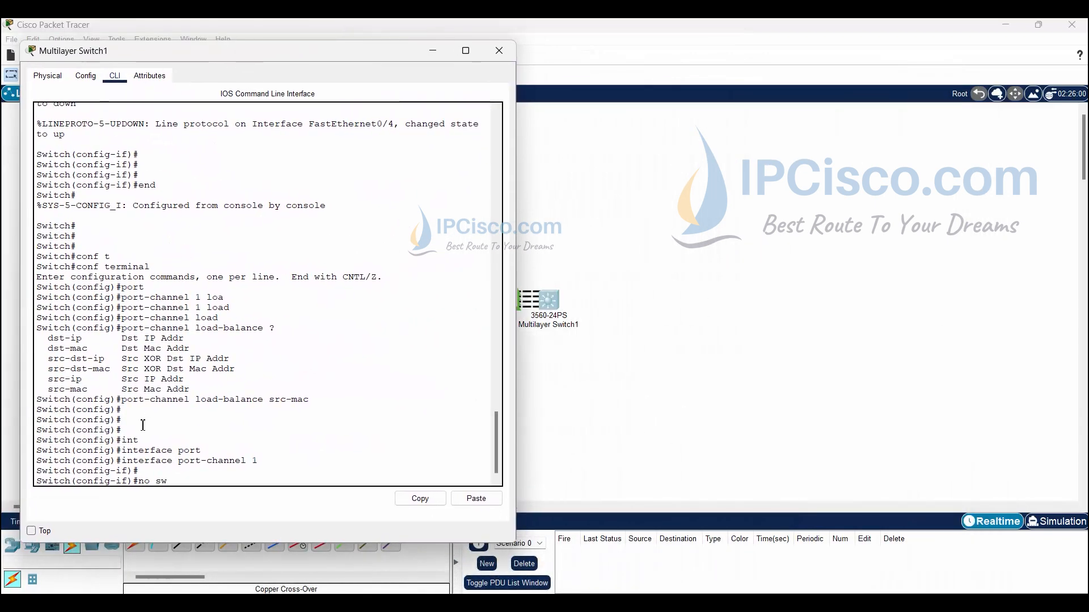
{"action": "key", "text": "Tab"}
{"action": "key", "text": "Return"}
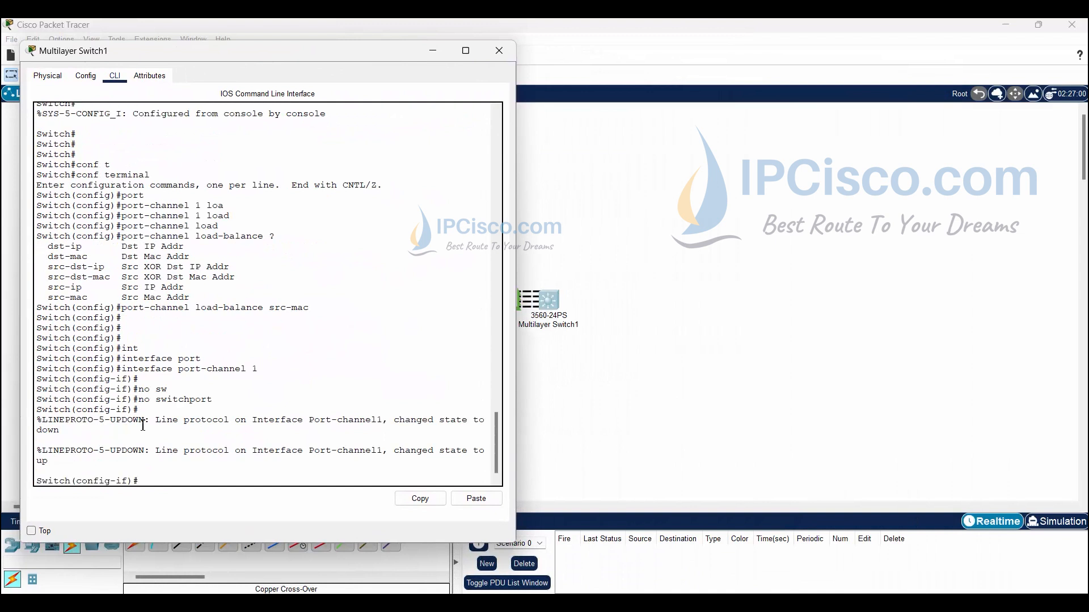
- Assign IP address 192.168.1.2 with mask 255.255.255.0 to port-channel 1 on Multilayer Switch1
{"action": "type", "text": "ip add"}
{"action": "key", "text": "Tab"}
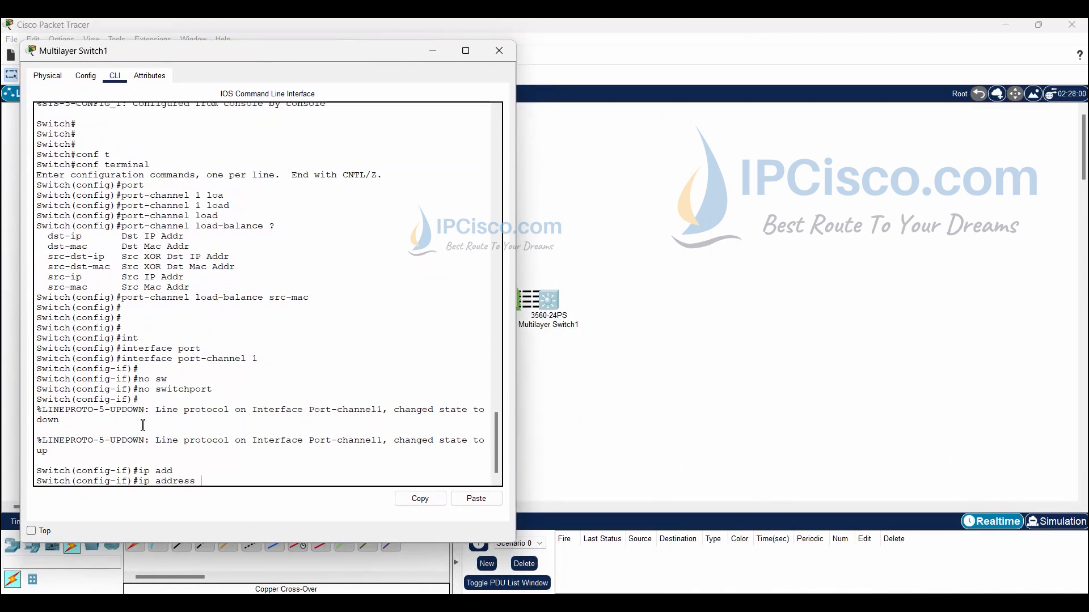
{"action": "type", "text": "192.168.1.2 255.255.255.0"}
{"action": "key", "text": "Return"}
{"action": "key", "text": "Return"}
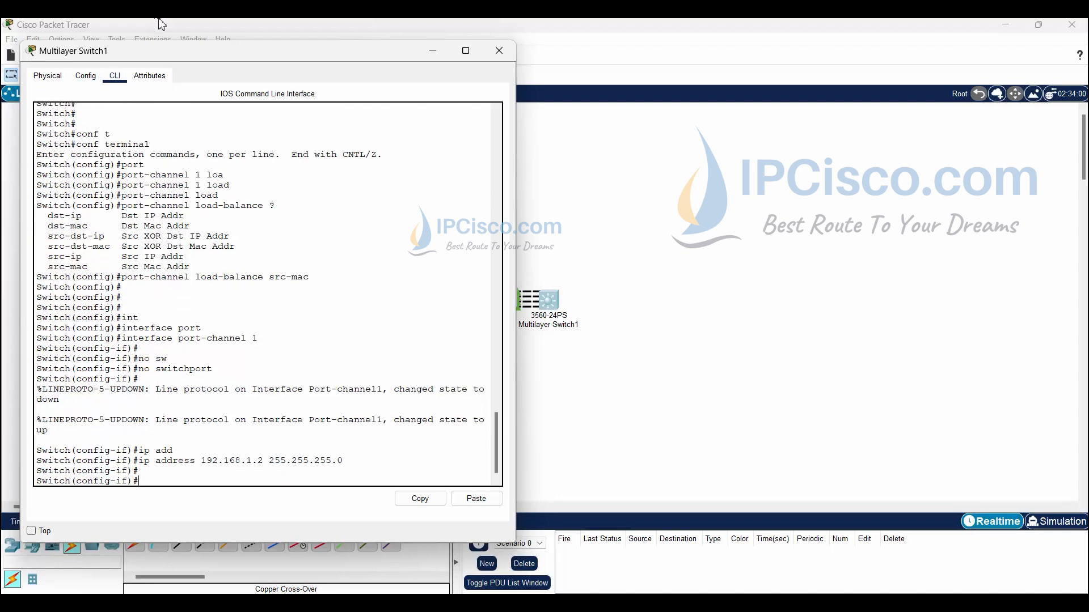
- Exit the port-channel 1 interface configuration on Multilayer Switch1 back to global configuration mode
{"action": "left_click_drag", "start_coordinate": [169, 51], "coordinate": [694, 63]}
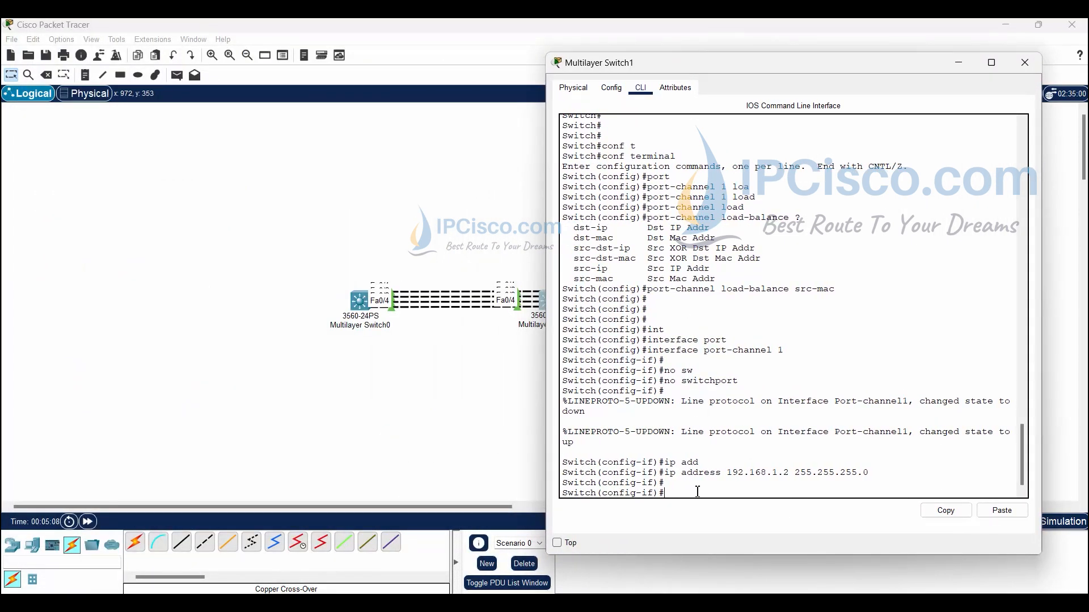
{"action": "type", "text": "exit"}
{"action": "key", "text": "Return"}
{"action": "key", "text": "Return"}
{"action": "key", "text": "Return"}
{"action": "key", "text": "Return"}
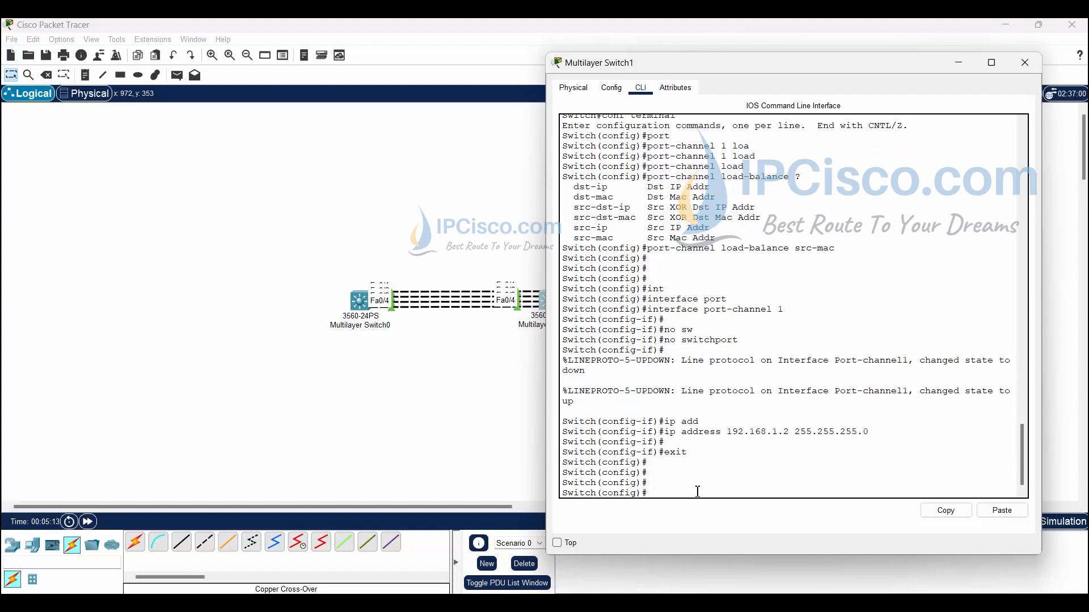
- End the configuration session on Multilayer Switch1, save the configuration with wr, and put the switch window away
{"action": "type", "text": "end"}
{"action": "key", "text": "Return"}
{"action": "type", "text": "wr"}
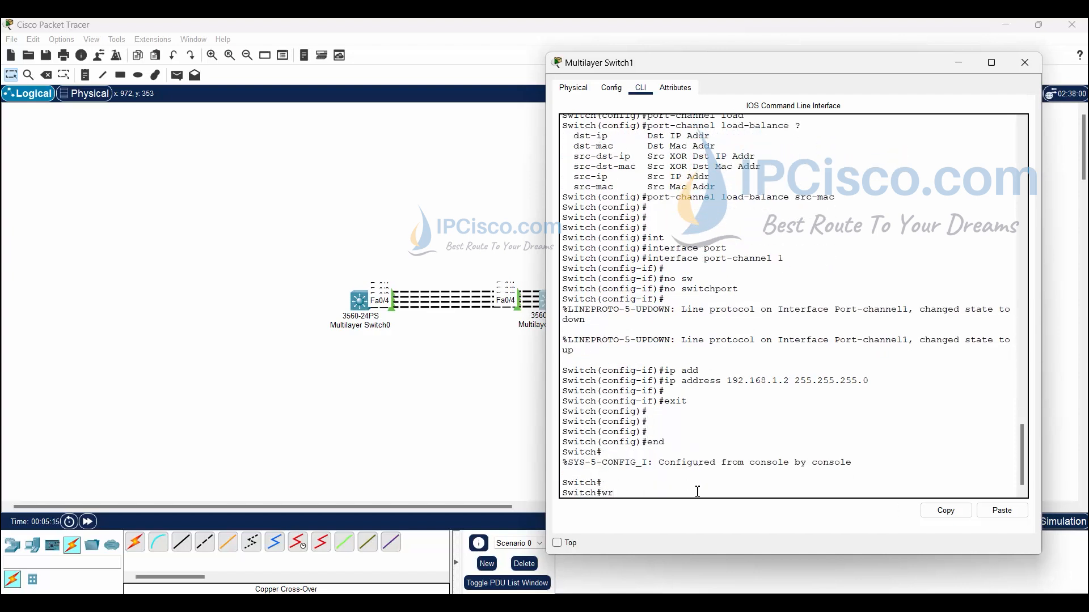
{"action": "key", "text": "Return"}
{"action": "key", "text": "Return"}
{"action": "key", "text": "Return"}
{"action": "key", "text": "Return"}
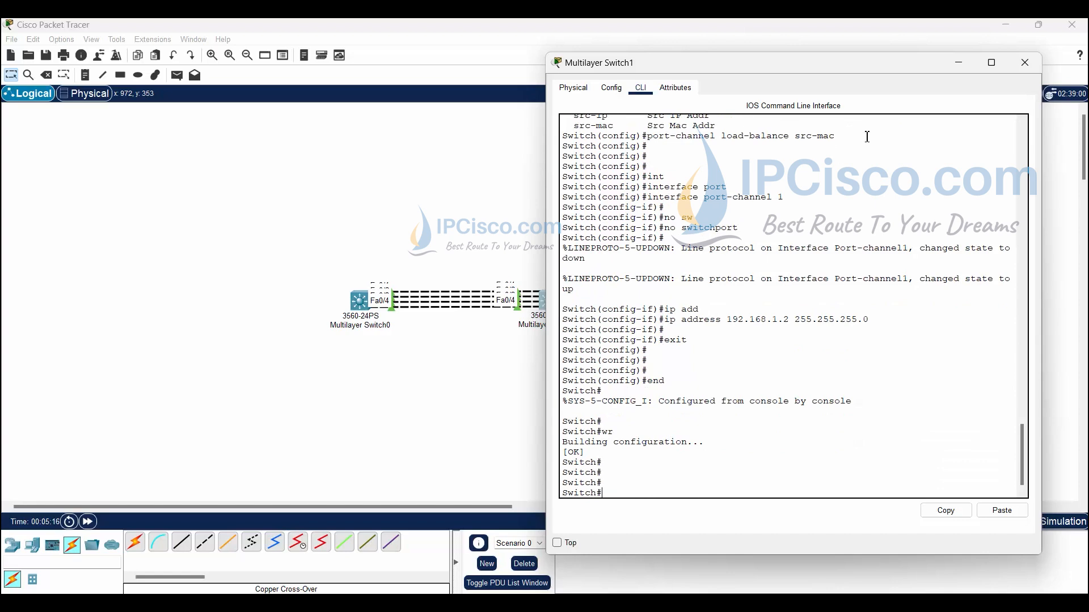
{"action": "left_click", "coordinate": [962, 62]}
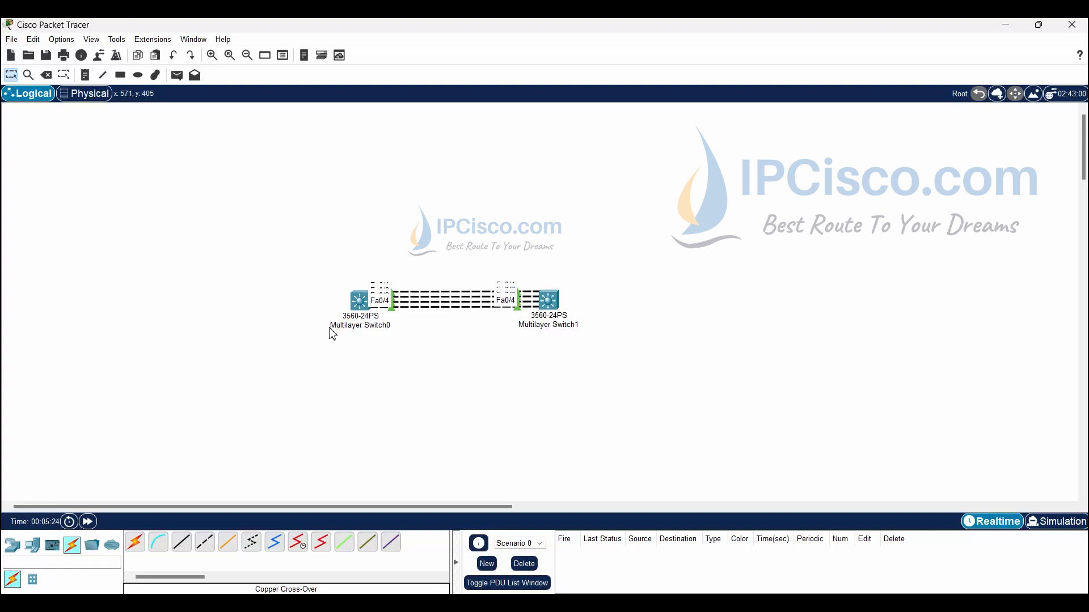
- Display the EtherChannel summary on Multilayer Switch0 with show etherchannel summary
{"action": "left_click", "coordinate": [357, 308]}
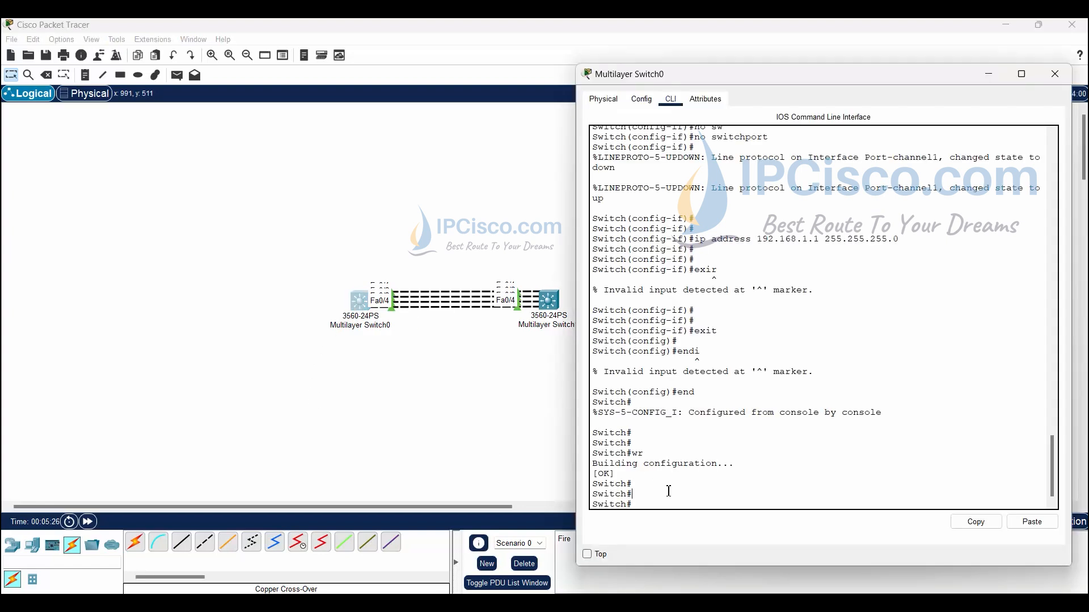
{"action": "key", "text": "Return"}
{"action": "type", "text": "show e"}
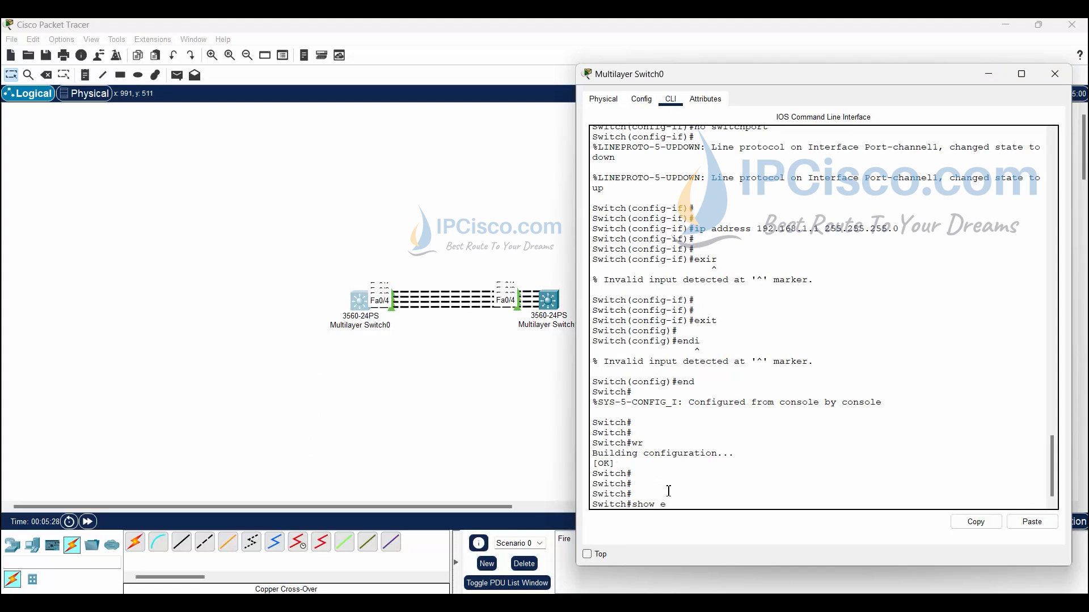
{"action": "type", "text": "the"}
{"action": "key", "text": "Tab"}
{"action": "type", "text": "?"}
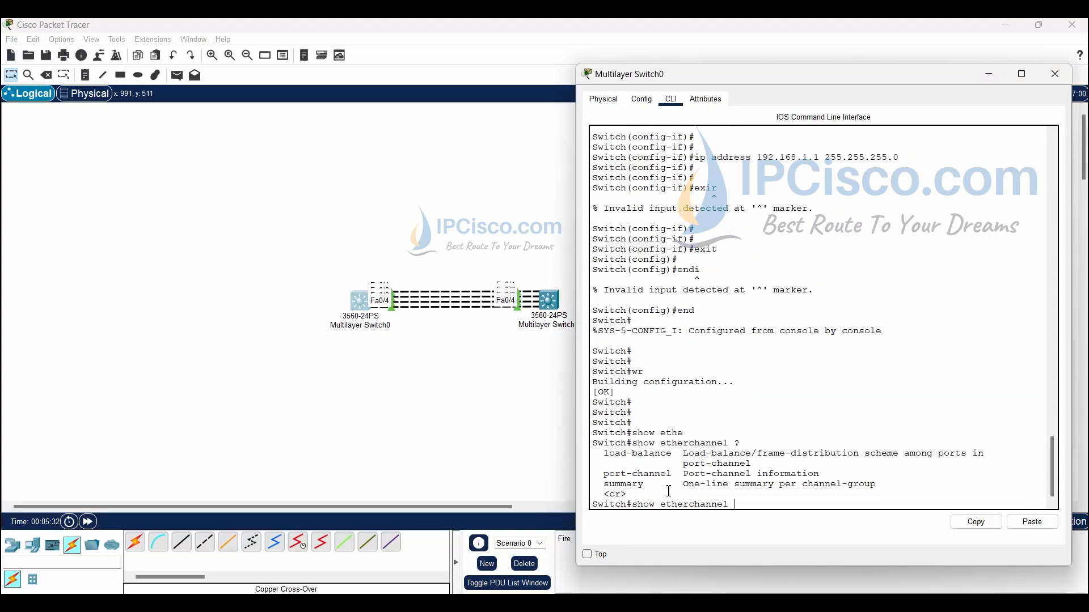
{"action": "type", "text": "summa"}
{"action": "key", "text": "Tab"}
{"action": "key", "text": "Return"}
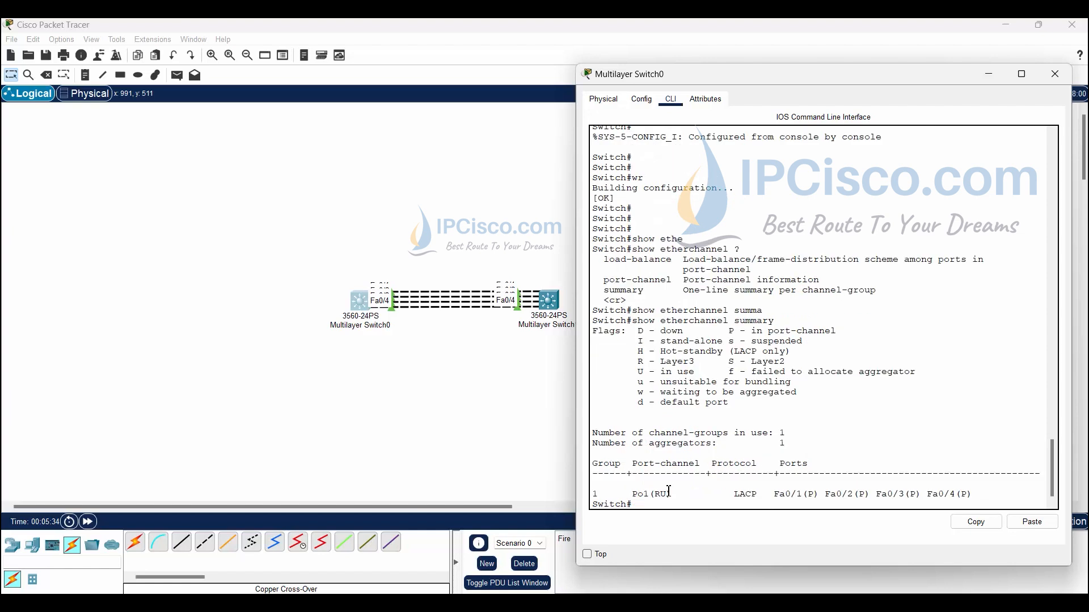
- Examine the member ports listed for the port-channel in Multilayer Switch0's EtherChannel summary
{"action": "key", "text": "Return"}
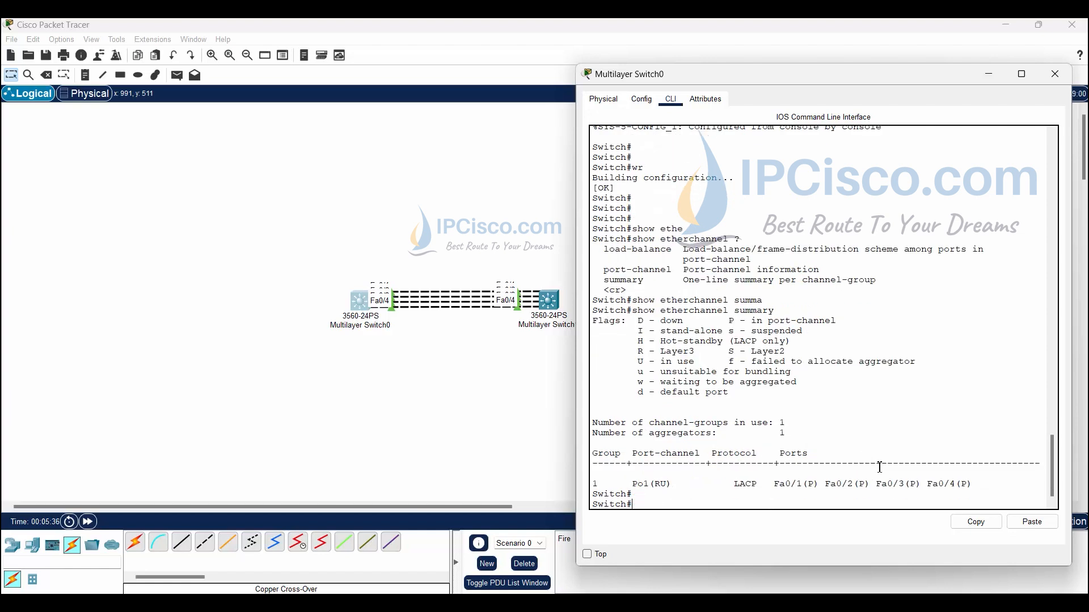
{"action": "left_click_drag", "start_coordinate": [972, 484], "coordinate": [782, 482]}
{"action": "left_click", "coordinate": [688, 486]}
{"action": "key", "text": "Return"}
{"action": "key", "text": "Return"}
{"action": "type", "text": "show port"}
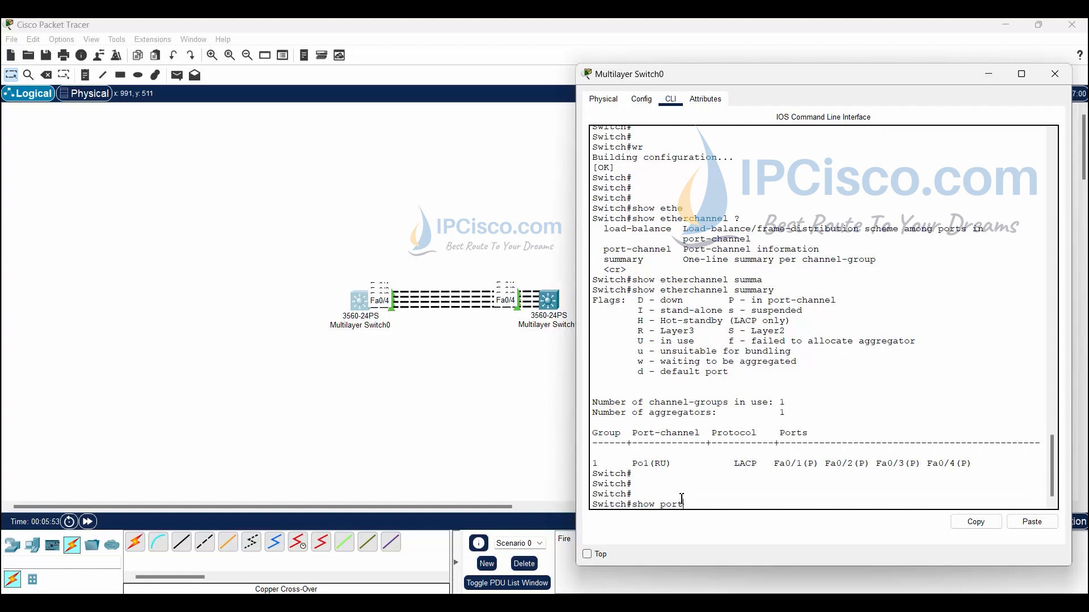
{"action": "key", "text": "Tab"}
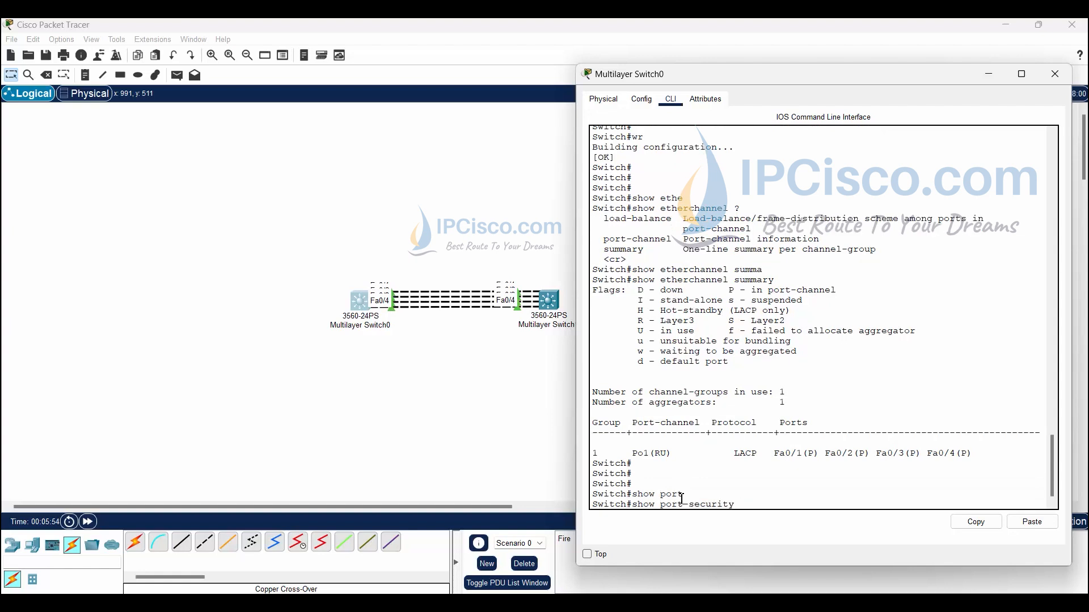
{"action": "key", "text": "BackSpace"}
{"action": "key", "text": "BackSpace"}
{"action": "key", "text": "BackSpace"}
{"action": "key", "text": "BackSpace"}
{"action": "key", "text": "BackSpace"}
{"action": "key", "text": "BackSpace"}
{"action": "key", "text": "BackSpace"}
{"action": "key", "text": "BackSpace"}
{"action": "key", "text": "BackSpace"}
{"action": "key", "text": "BackSpace"}
{"action": "key", "text": "BackSpace"}
{"action": "key", "text": "BackSpace"}
{"action": "key", "text": "BackSpace"}
- Display the full port-channel details on Multilayer Switch0 with show etherchannel port-channel
{"action": "type", "text": "eth"}
{"action": "key", "text": "Tab"}
{"action": "type", "text": "por"}
{"action": "key", "text": "Tab"}
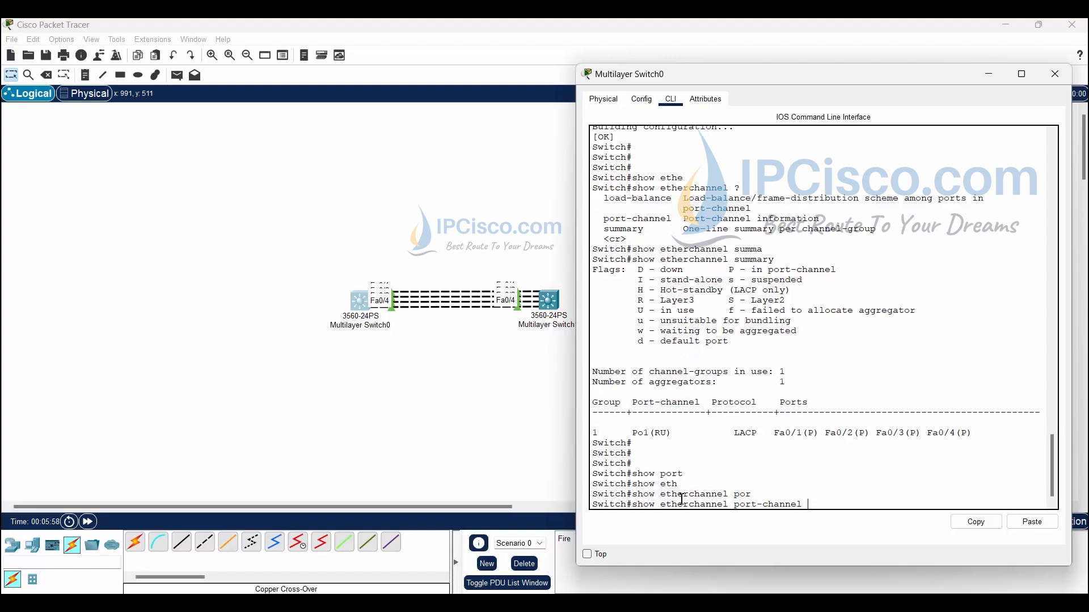
{"action": "key", "text": "Return"}
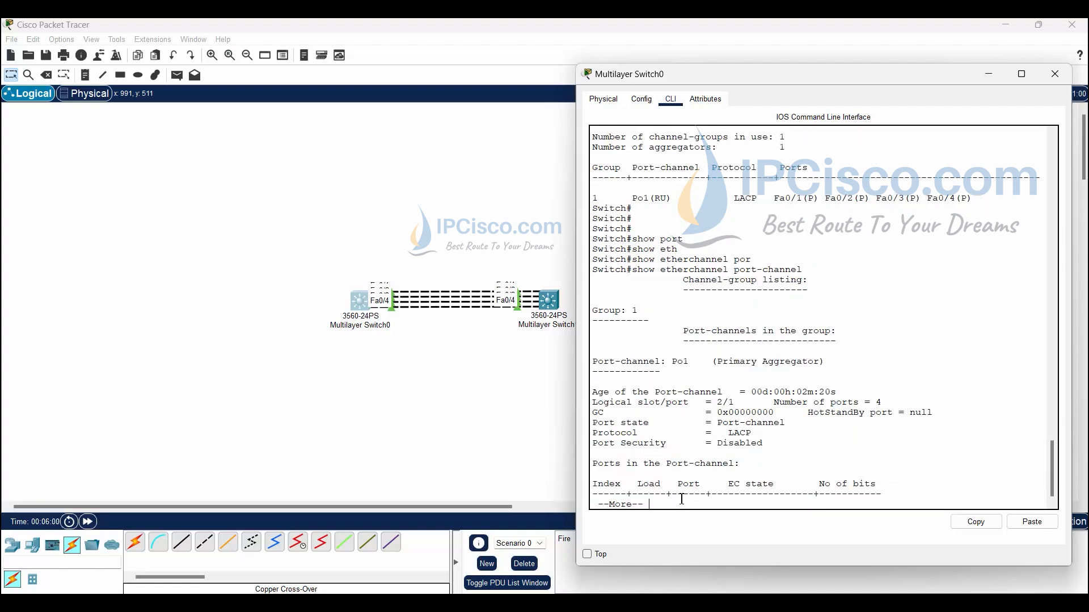
{"action": "key", "text": "Return"}
{"action": "key", "text": "space"}
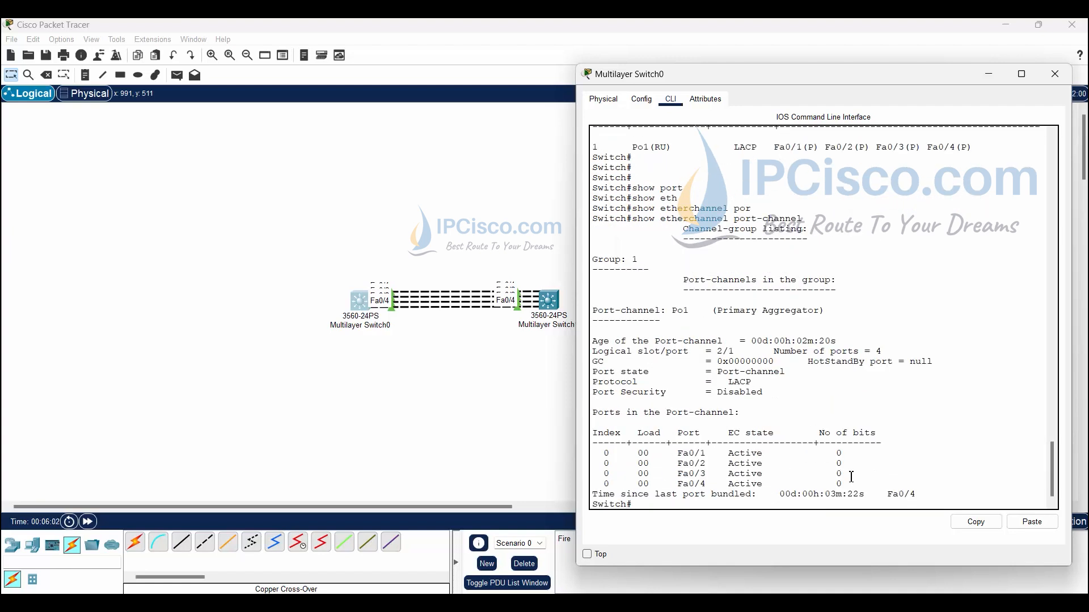
- Examine the member port states and the number of ports in Multilayer Switch0's port-channel details
{"action": "left_click_drag", "start_coordinate": [845, 486], "coordinate": [601, 460]}
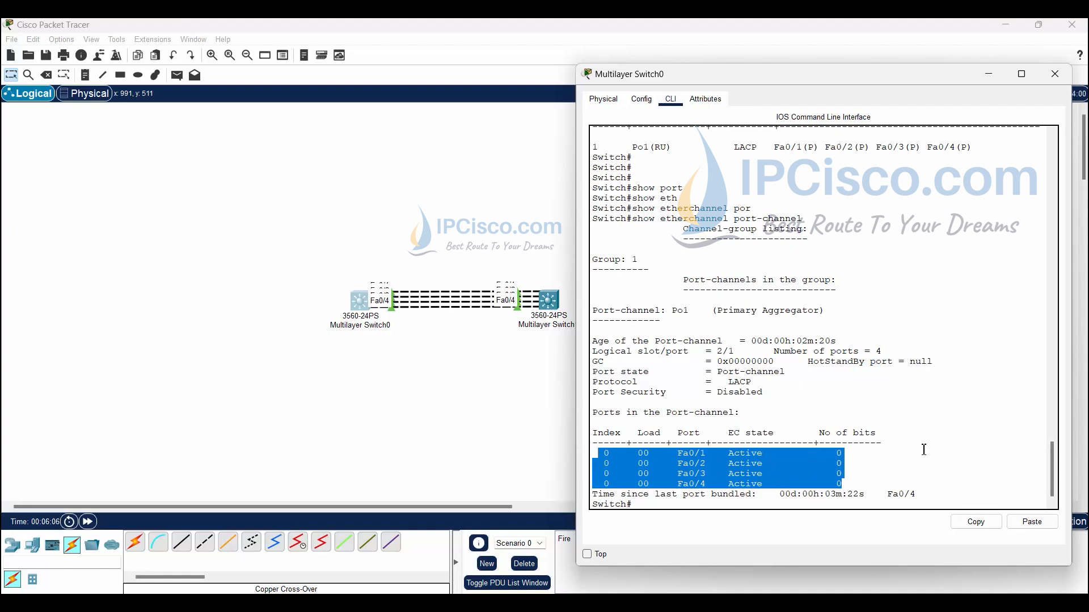
{"action": "left_click_drag", "start_coordinate": [593, 382], "coordinate": [881, 367]}
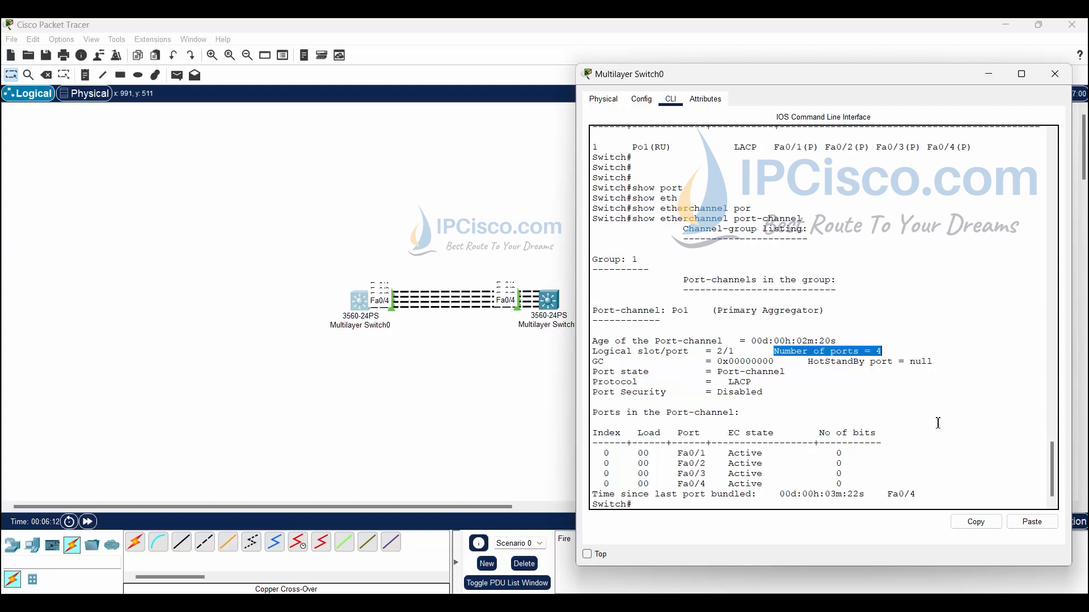
{"action": "key", "text": "Return"}
{"action": "key", "text": "Return"}
{"action": "key", "text": "Return"}
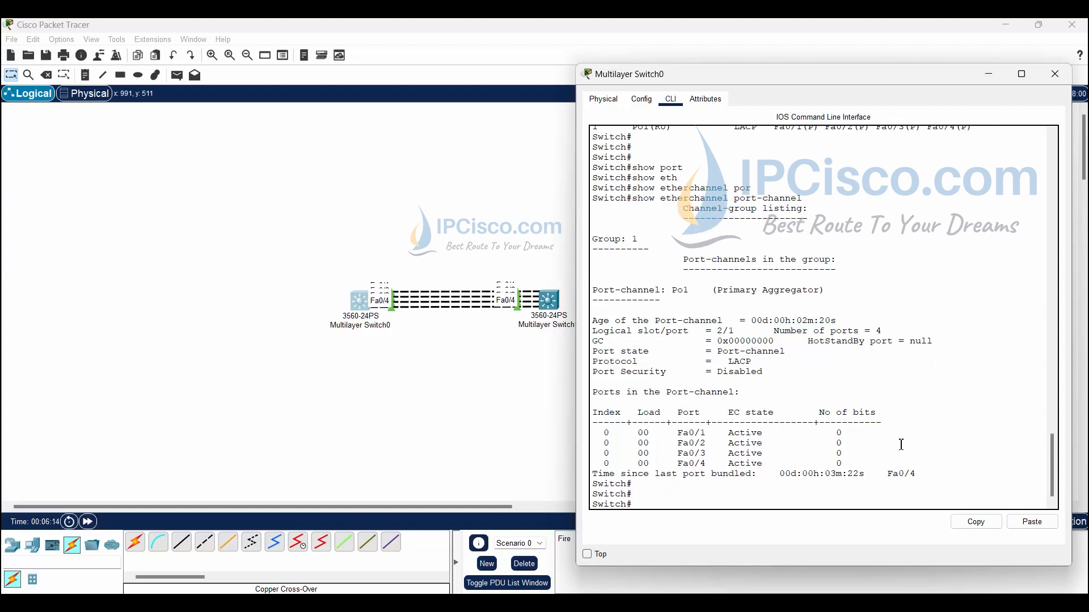
- Switch to Multilayer Switch1's command line and display its EtherChannel summary with show etherchannel summary
{"action": "left_click", "coordinate": [533, 433]}
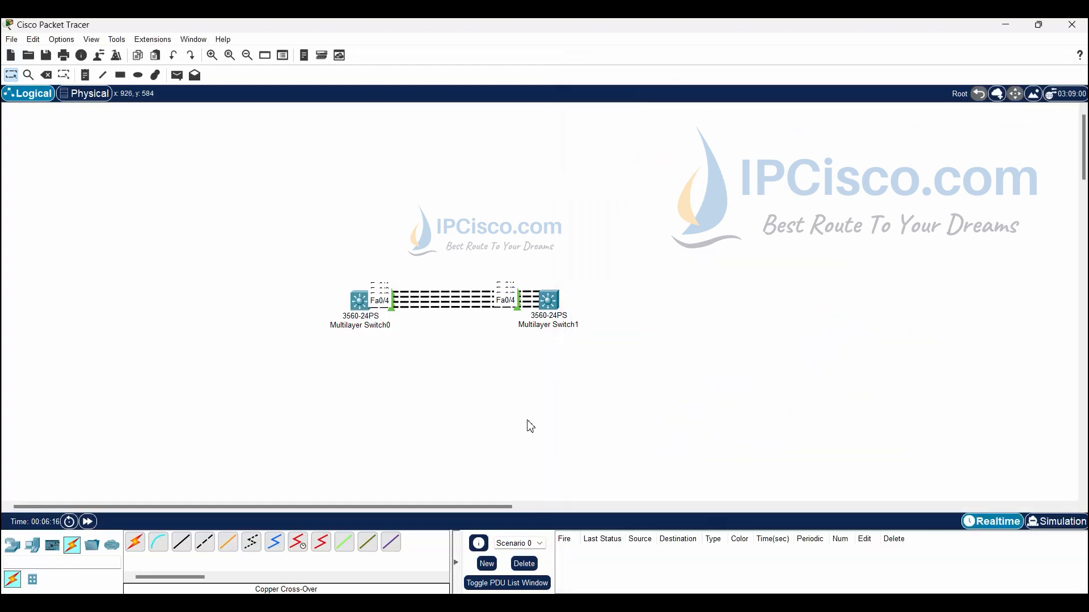
{"action": "left_click", "coordinate": [549, 300]}
{"action": "key", "text": "Return"}
{"action": "key", "text": "Return"}
{"action": "key", "text": "Return"}
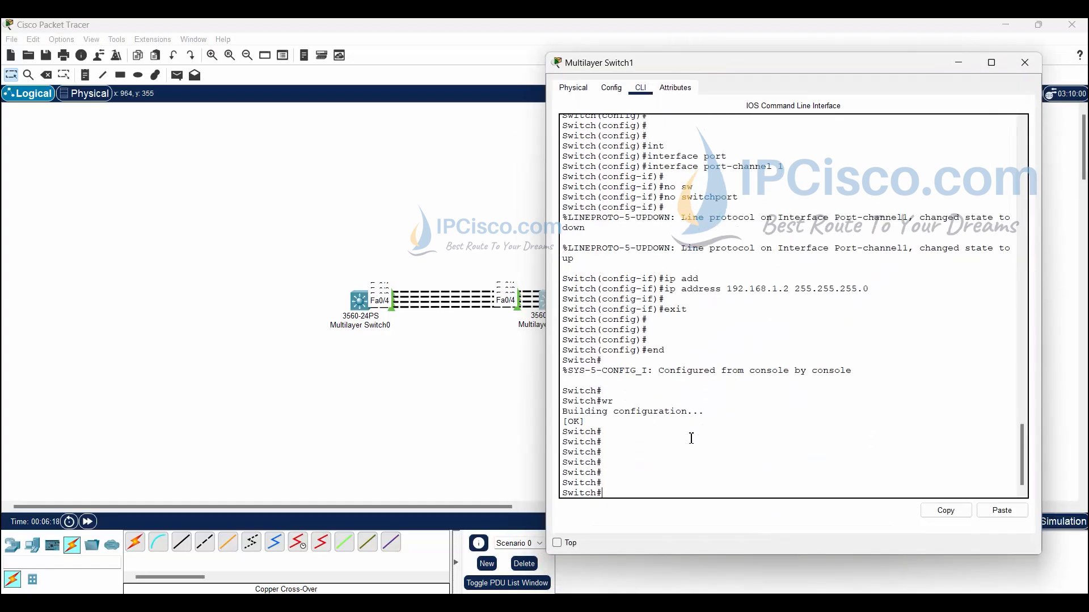
{"action": "type", "text": "show ether"}
{"action": "key", "text": "Tab"}
{"action": "type", "text": "sum"}
{"action": "key", "text": "Tab"}
{"action": "key", "text": "Return"}
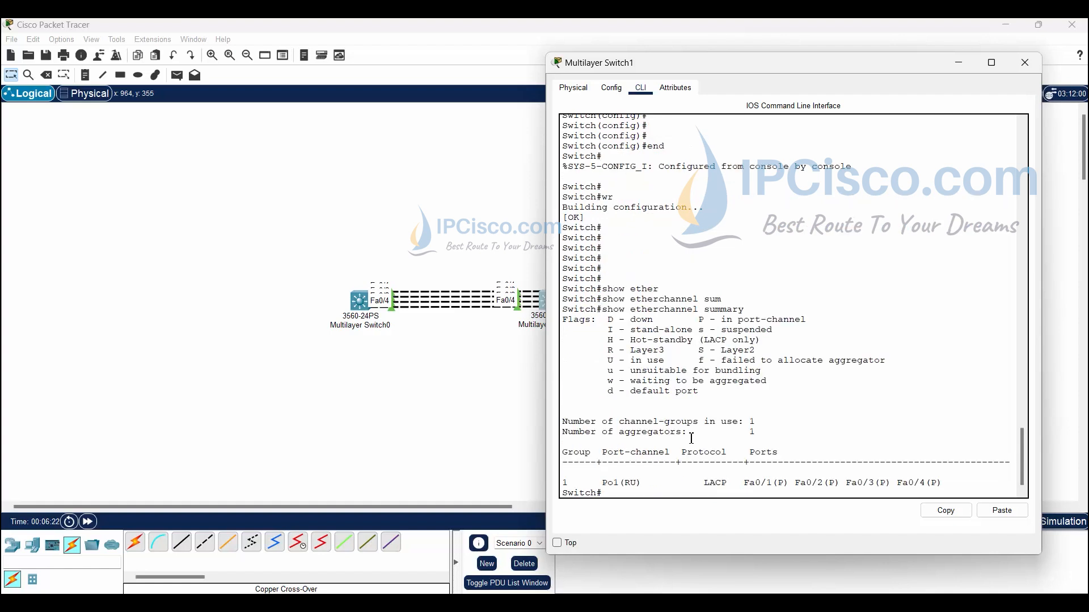
{"action": "key", "text": "Return"}
{"action": "key", "text": "Return"}
{"action": "key", "text": "Return"}
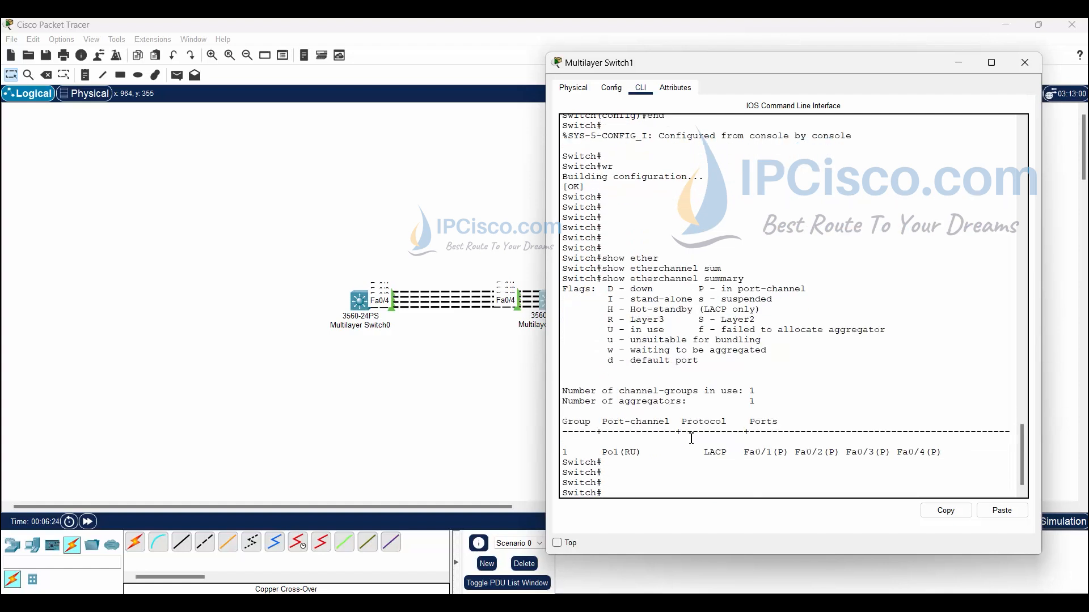
- Display the full port-channel details on Multilayer Switch1 with show etherchannel port-channel
{"action": "key", "text": "Up"}
{"action": "key", "text": "BackSpace"}
{"action": "key", "text": "BackSpace"}
{"action": "key", "text": "BackSpace"}
{"action": "key", "text": "BackSpace"}
{"action": "key", "text": "BackSpace"}
{"action": "key", "text": "BackSpace"}
{"action": "key", "text": "BackSpace"}
{"action": "type", "text": "port"}
{"action": "key", "text": "Tab"}
{"action": "key", "text": "Return"}
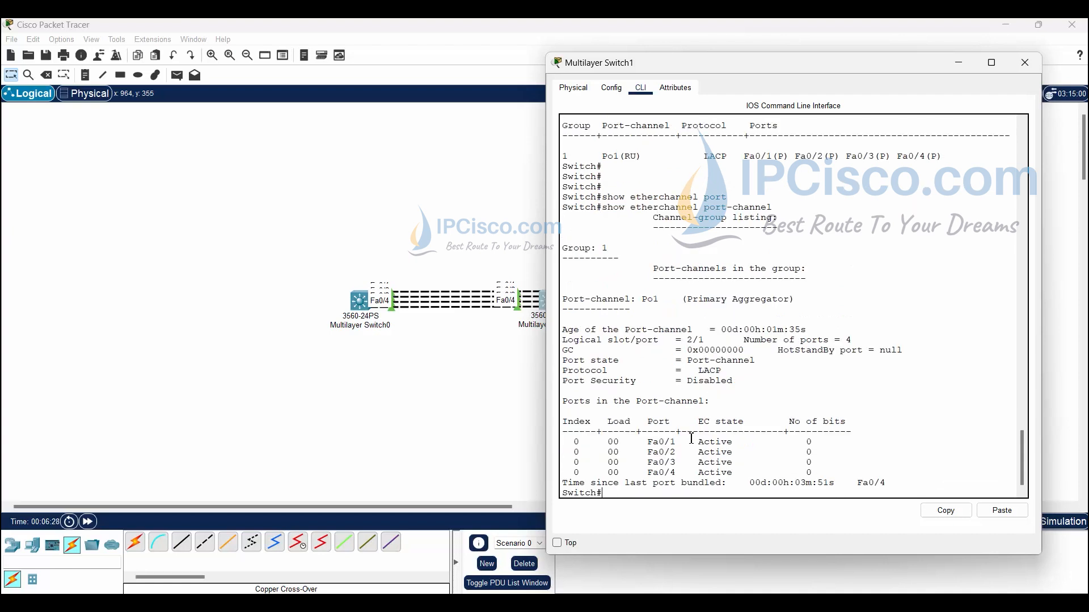
{"action": "key", "text": "Return"}
{"action": "key", "text": "Return"}
{"action": "key", "text": "Return"}
{"action": "key", "text": "Return"}
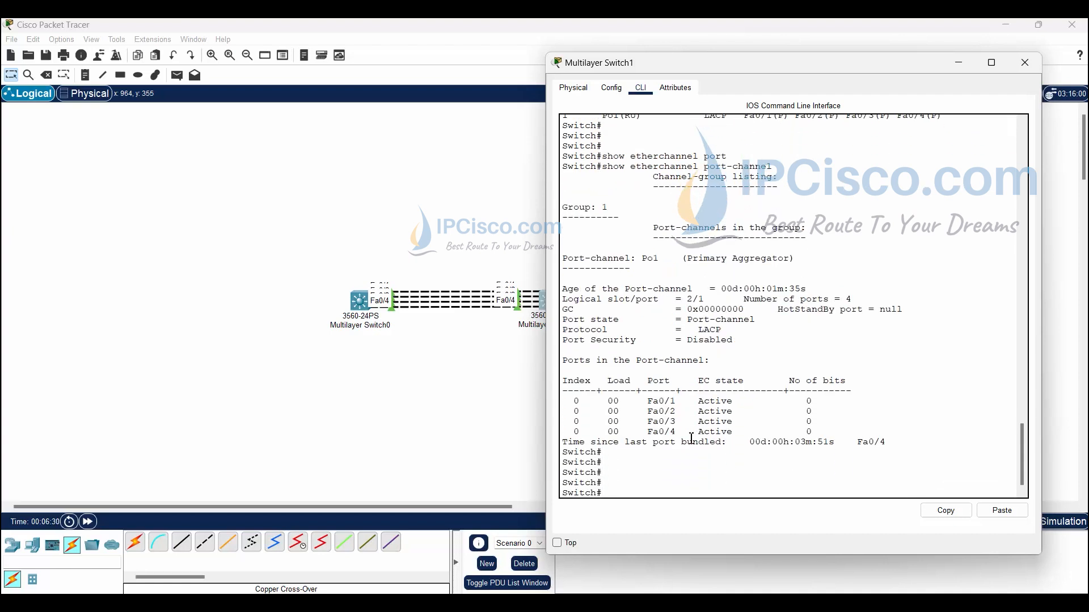
- Display the EtherChannel load-balancing configuration on Multilayer Switch1 with show etherchannel load-balance
{"action": "type", "text": "show et"}
{"action": "key", "text": "Tab"}
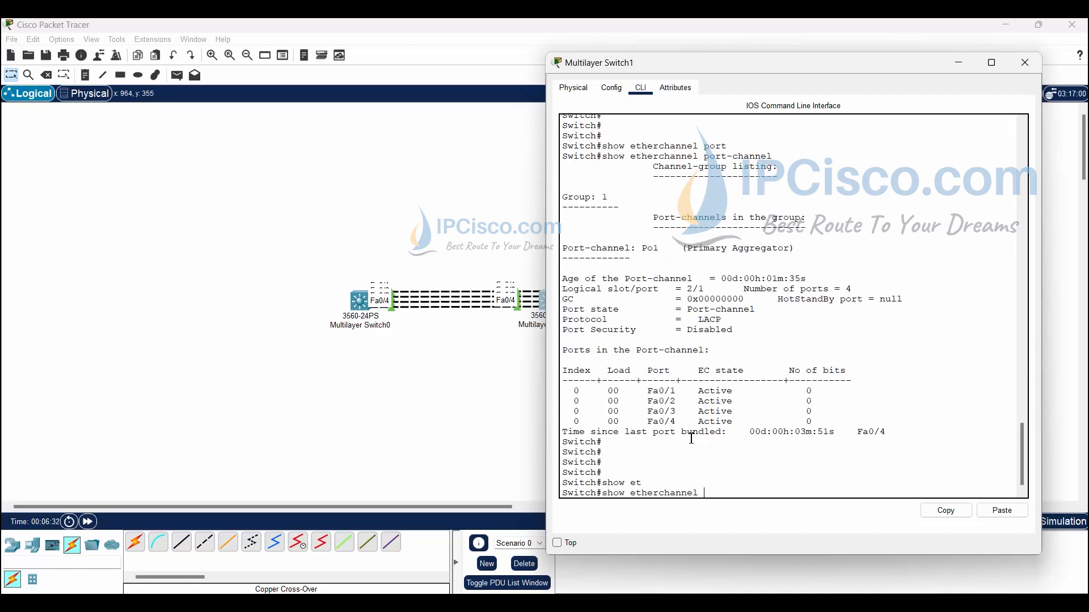
{"action": "type", "text": "lo"}
{"action": "key", "text": "Tab"}
{"action": "key", "text": "Return"}
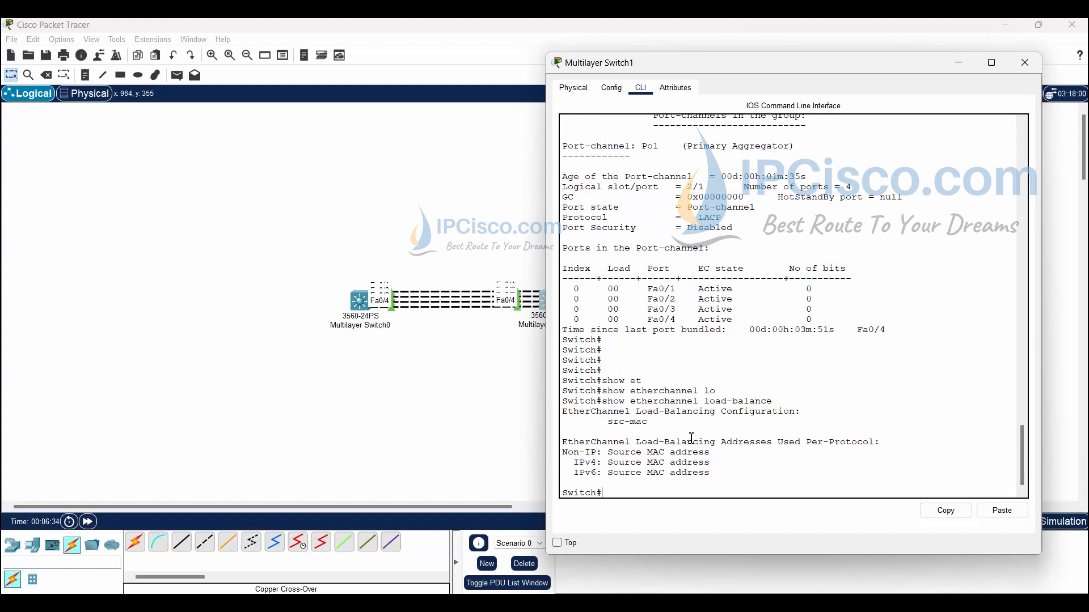
{"action": "key", "text": "Return"}
{"action": "key", "text": "Return"}
{"action": "key", "text": "Return"}
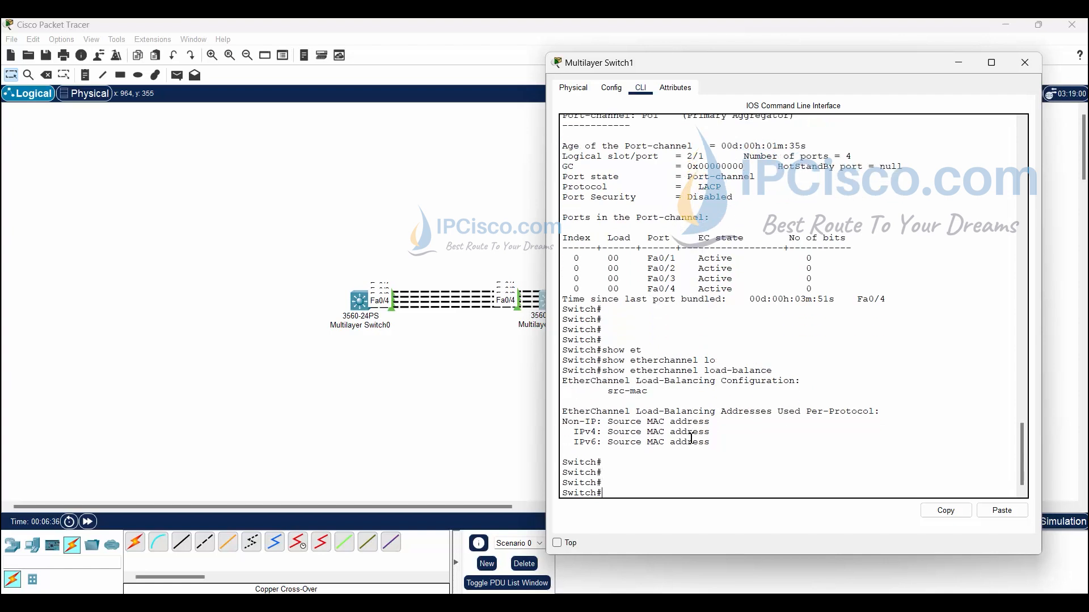
- List Multilayer Switch1's interface addresses with show ip int brief, check the Port-channel1 entry, and end the listing
{"action": "type", "text": "show ip int br"}
{"action": "key", "text": "Tab"}
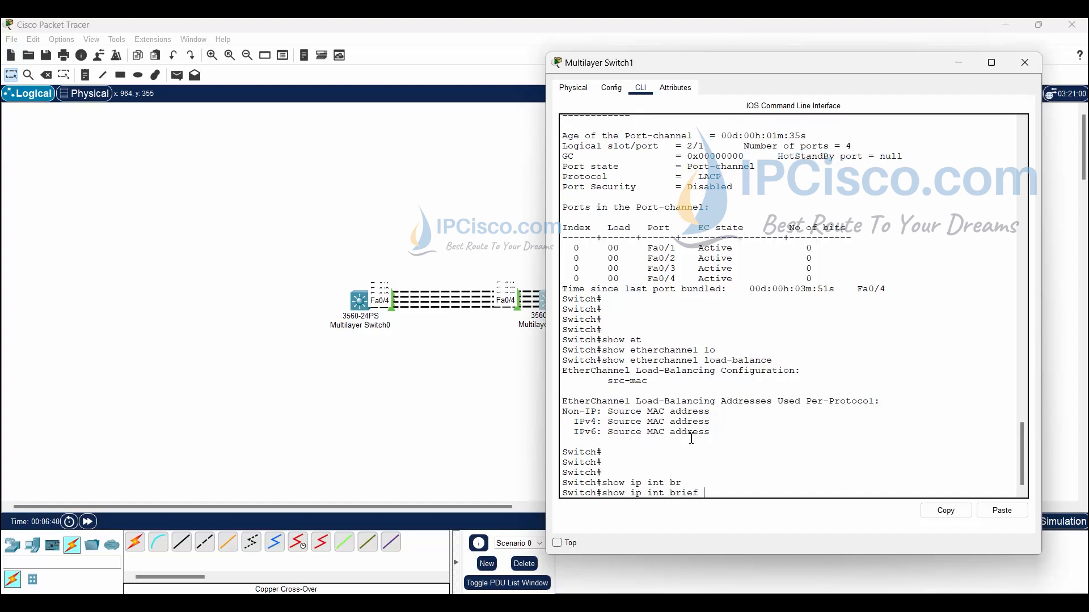
{"action": "key", "text": "Return"}
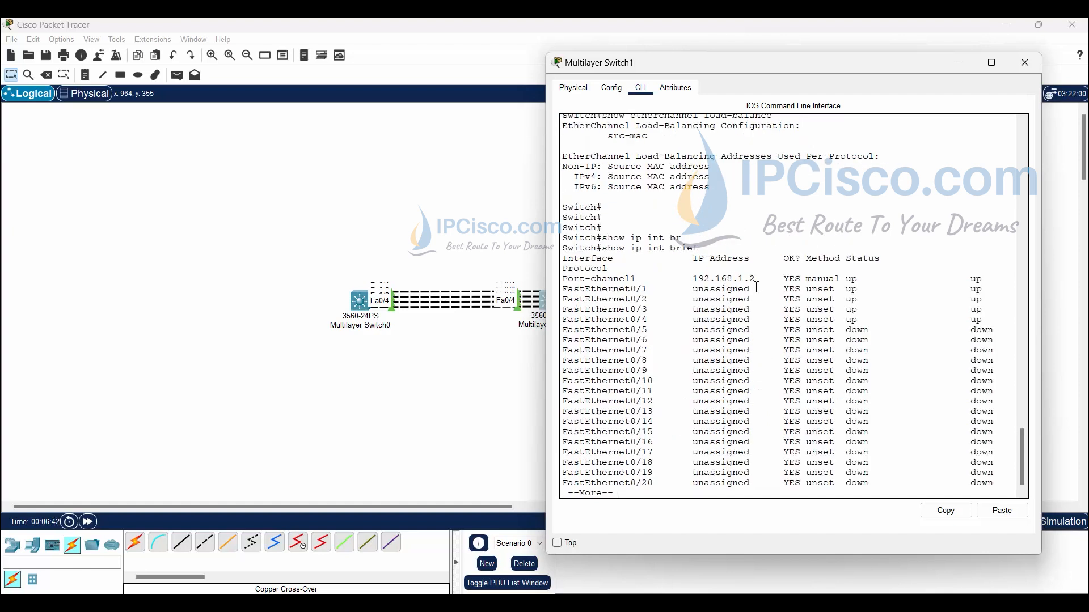
{"action": "left_click_drag", "start_coordinate": [759, 282], "coordinate": [580, 288]}
{"action": "left_click", "coordinate": [639, 393]}
{"action": "key", "text": "ctrl+c"}
- Switch to Multilayer Switch0's command line and list its interface addresses with show ip int br
{"action": "left_click", "coordinate": [430, 416]}
{"action": "left_click", "coordinate": [352, 302]}
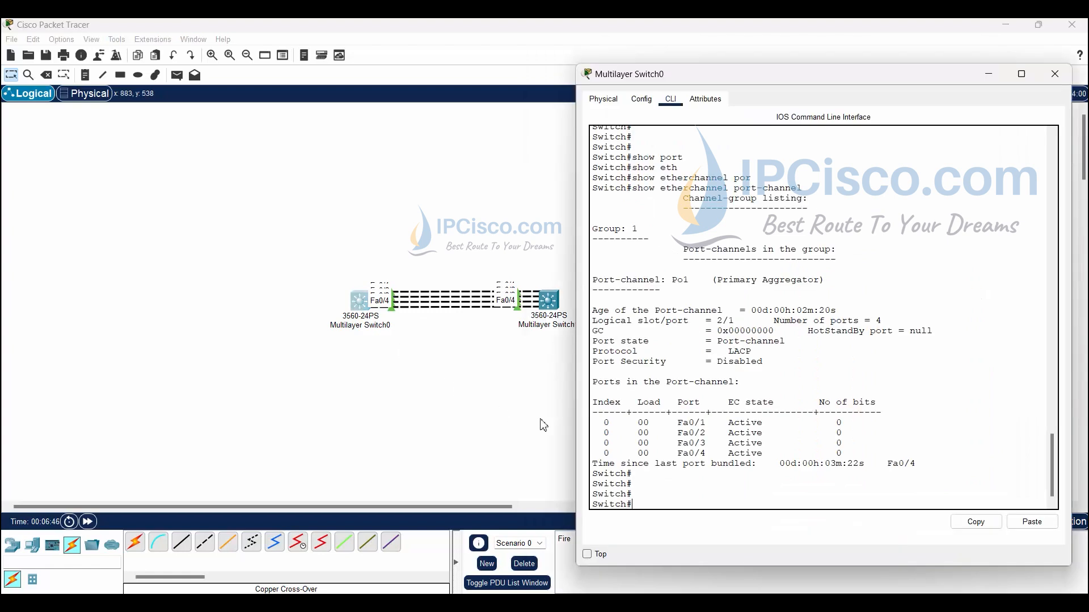
{"action": "type", "text": "shoe ip int br"}
{"action": "key", "text": "Return"}
{"action": "type", "text": "show ip int br"}
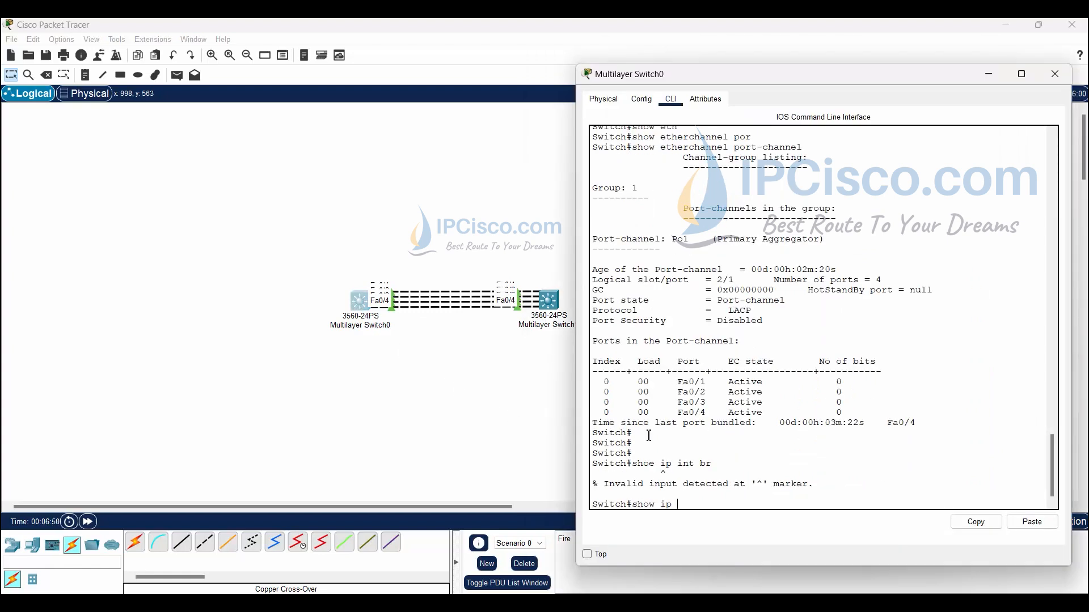
{"action": "key", "text": "Return"}
{"action": "key", "text": "Return"}
{"action": "key", "text": "Return"}
{"action": "key", "text": "Return"}
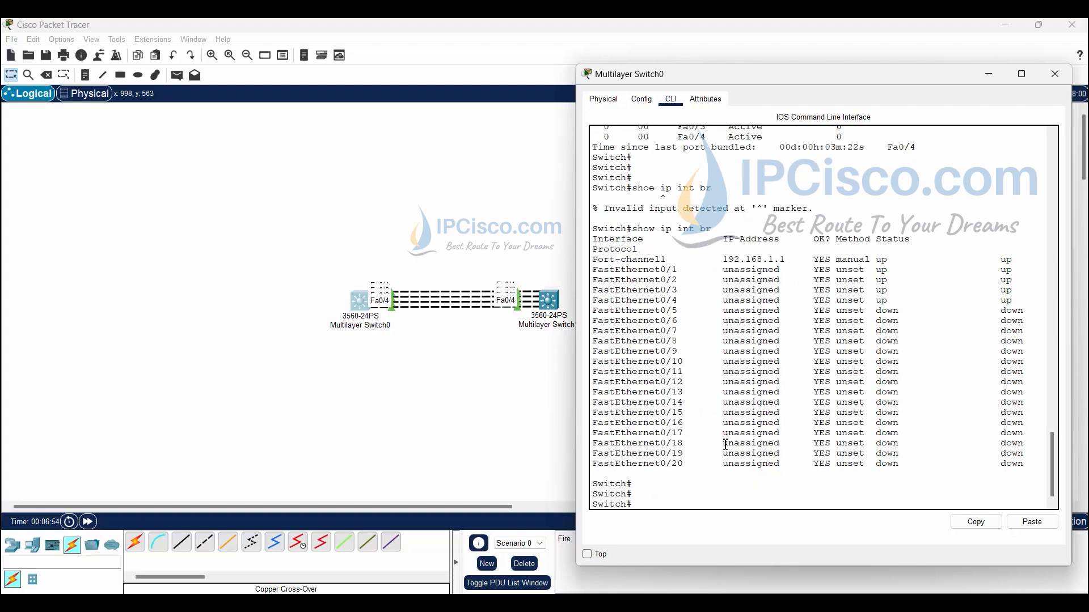
- Ping Multilayer Switch1's port-channel address 192.168.1.2 from Multilayer Switch0
{"action": "type", "text": "ping 192.168.1.2"}
{"action": "key", "text": "Return"}
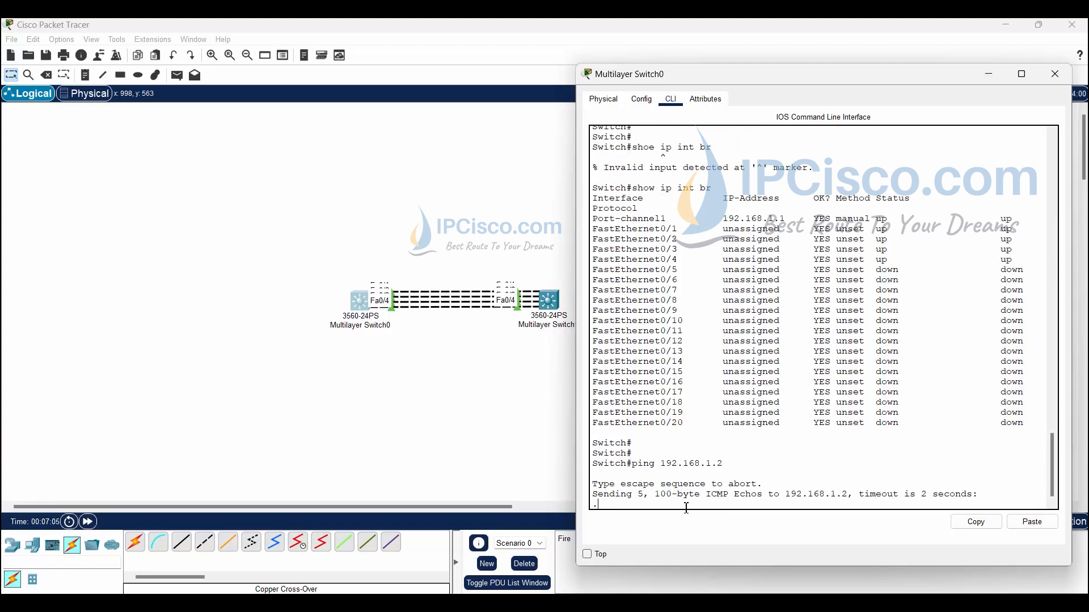
{"action": "key", "text": "Return"}
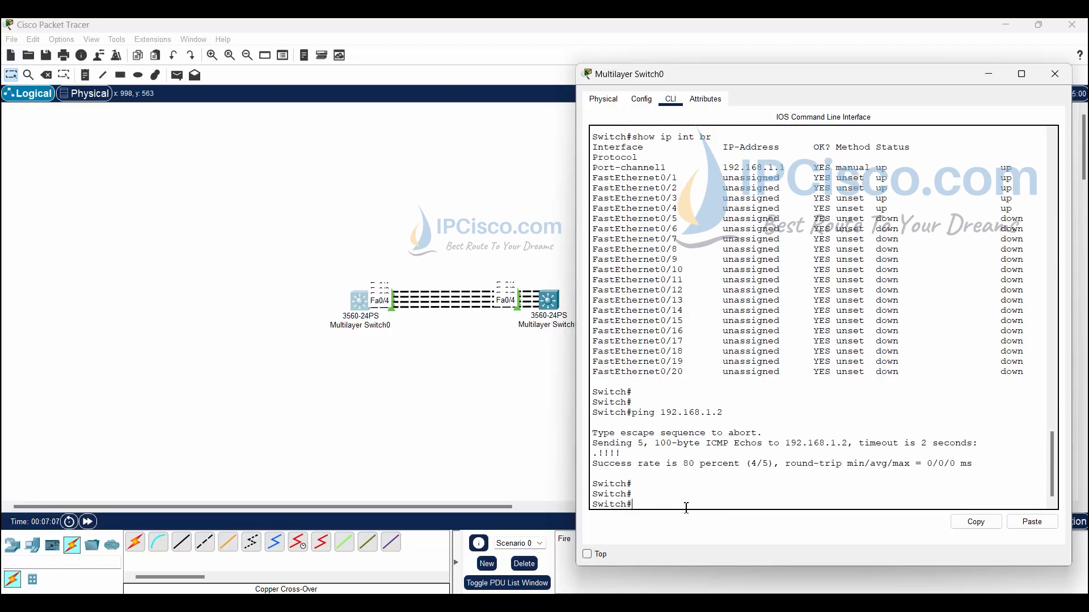
{"action": "key", "text": "Return"}
- Ping Multilayer Switch0's port-channel address 192.168.1.1 from Multilayer Switch1, and minimize the switch's window
{"action": "left_click", "coordinate": [522, 363]}
{"action": "left_click", "coordinate": [543, 307]}
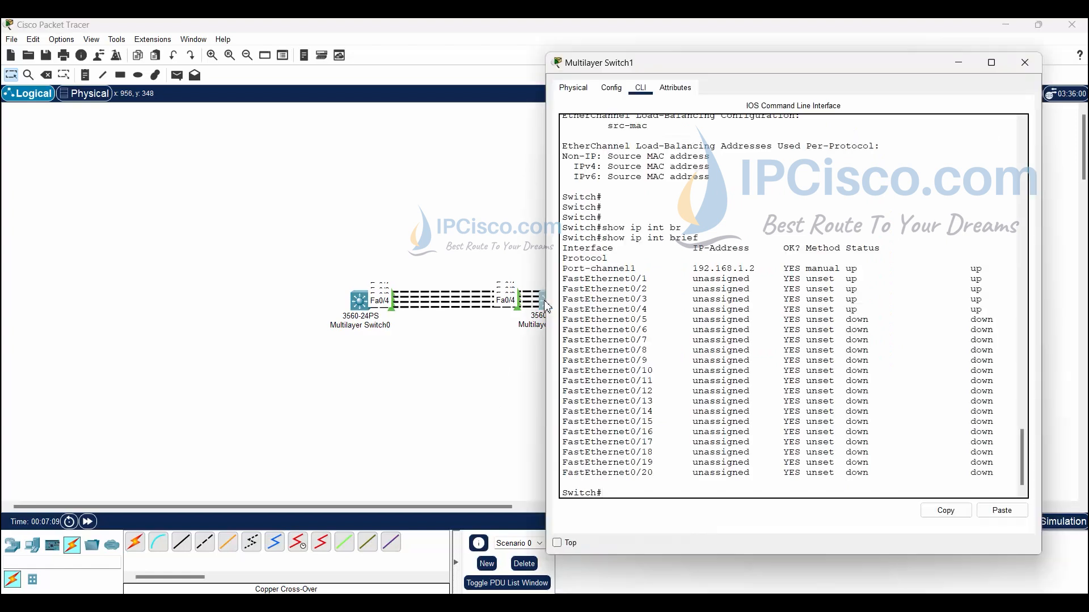
{"action": "type", "text": "ping 1"}
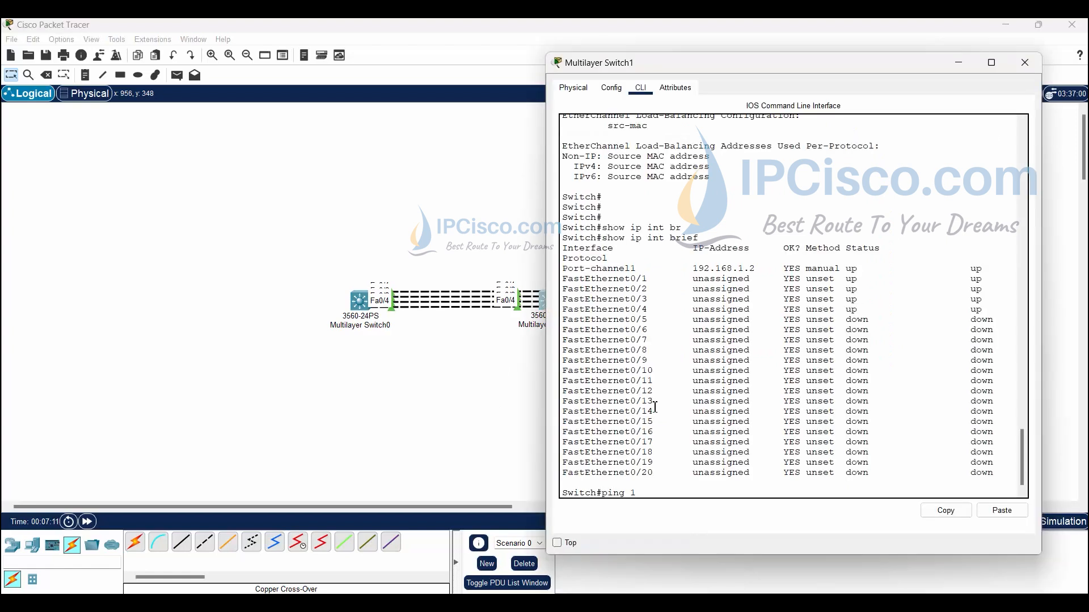
{"action": "type", "text": "92.168.1.1"}
{"action": "key", "text": "Return"}
{"action": "key", "text": "Return"}
{"action": "key", "text": "Return"}
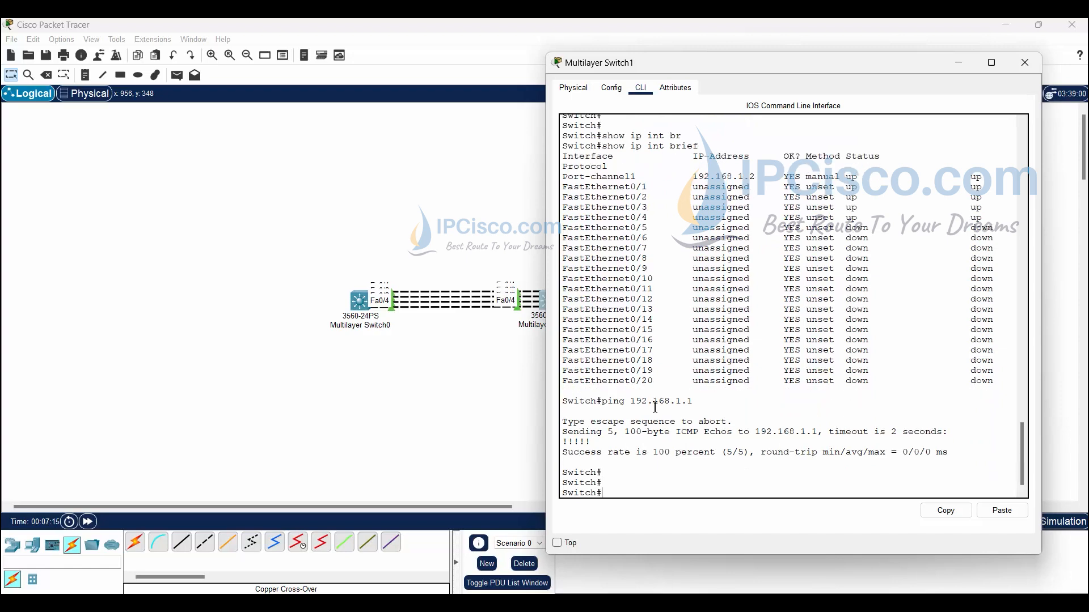
{"action": "left_click", "coordinate": [958, 63]}
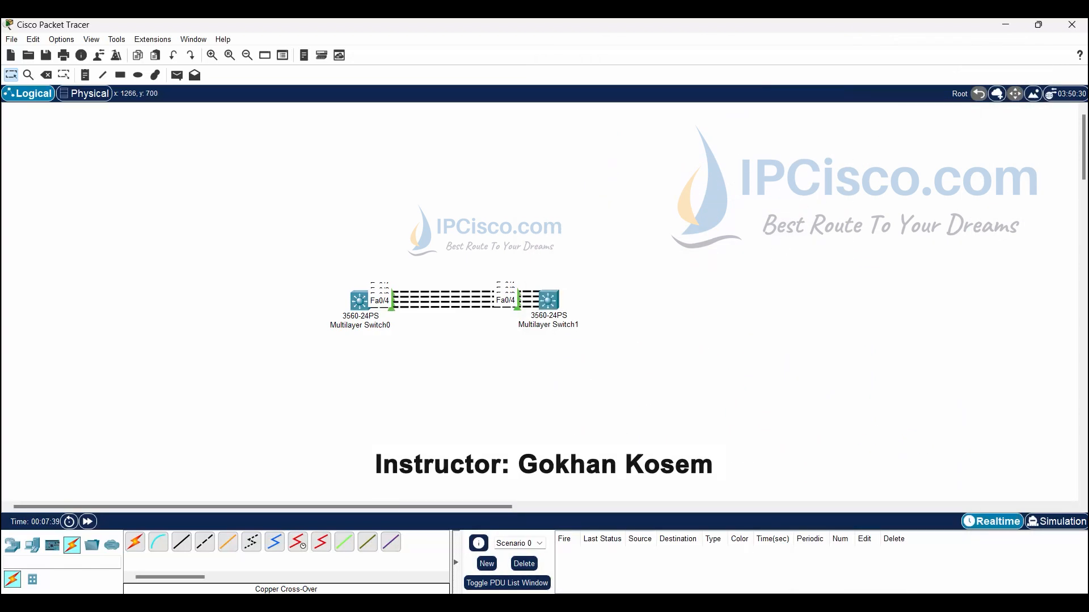